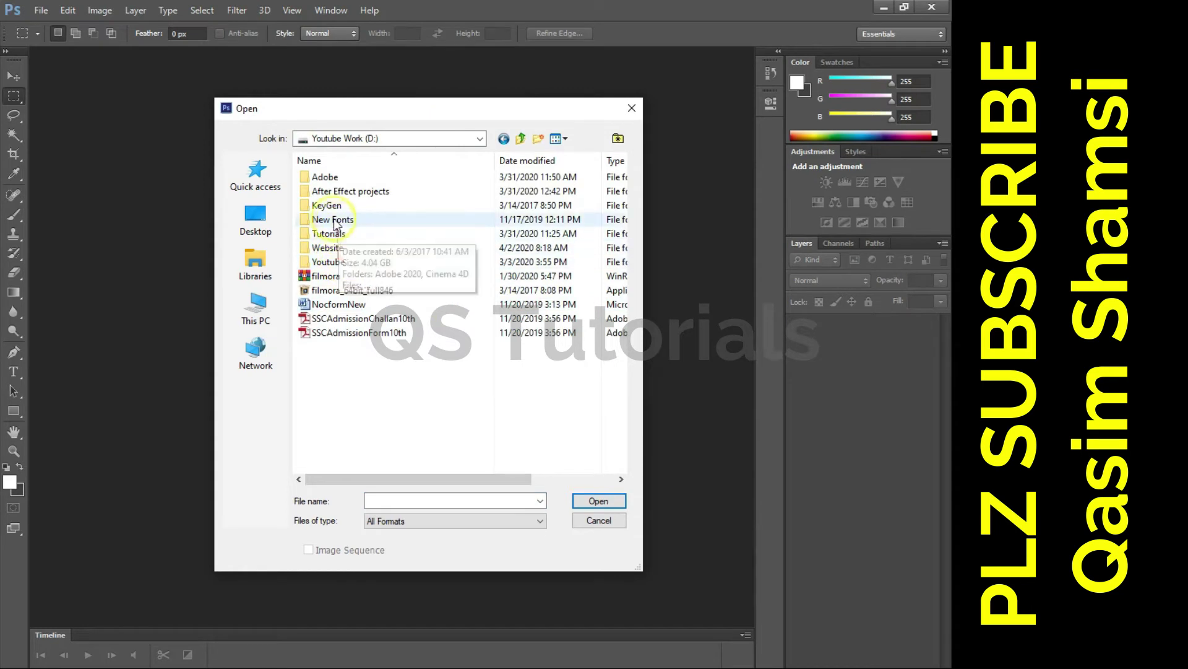
- Open 'logo Black steal board.psd' from Adobe > new mockups > M mockup
double_click(327, 177)
double_click(342, 179)
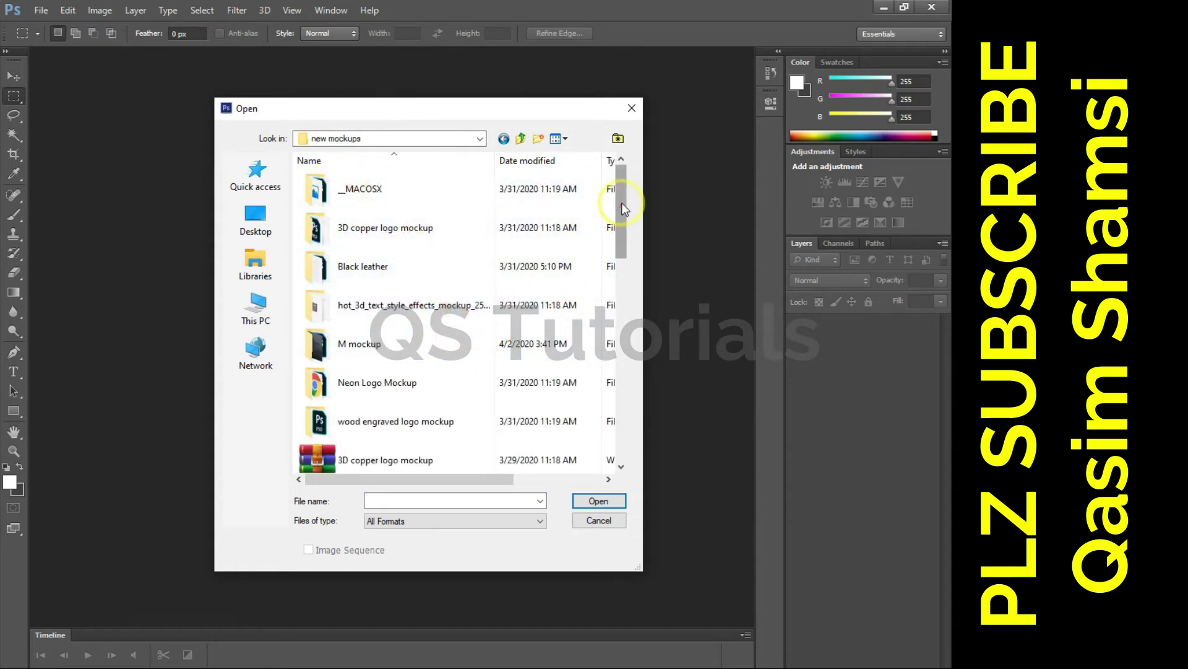
drag(621, 203, 624, 221)
double_click(362, 303)
click(343, 229)
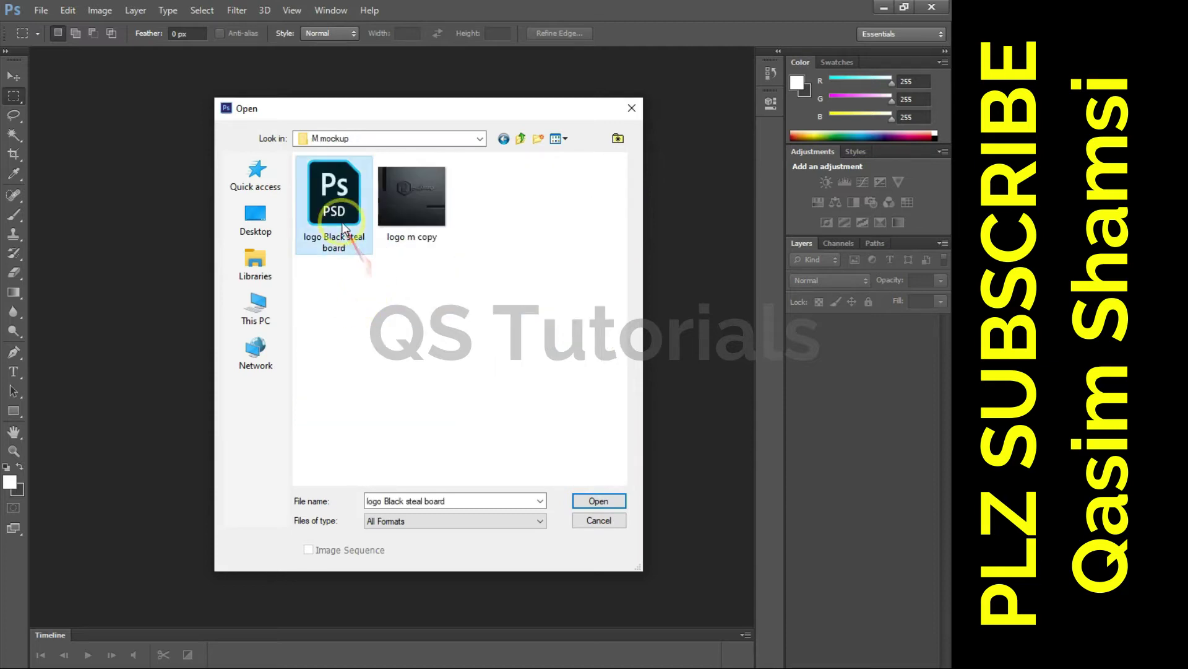
click(596, 501)
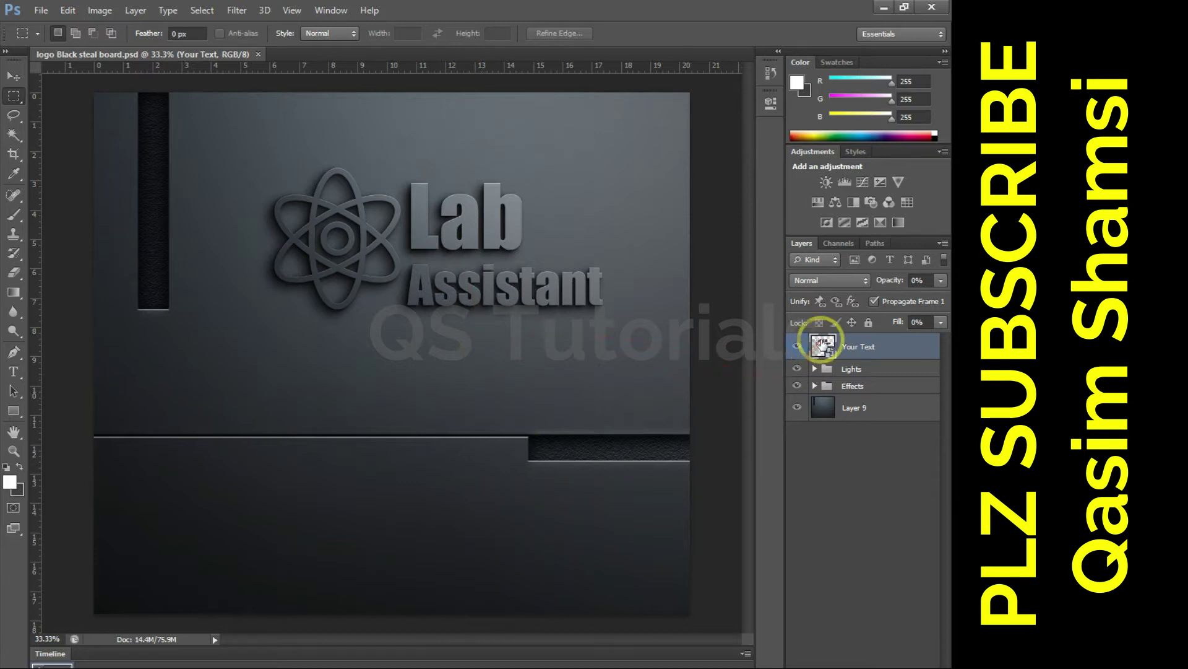
- Open Vector Smart Object11.psb from the Your Text layer, closing and reopening it once
double_click(822, 346)
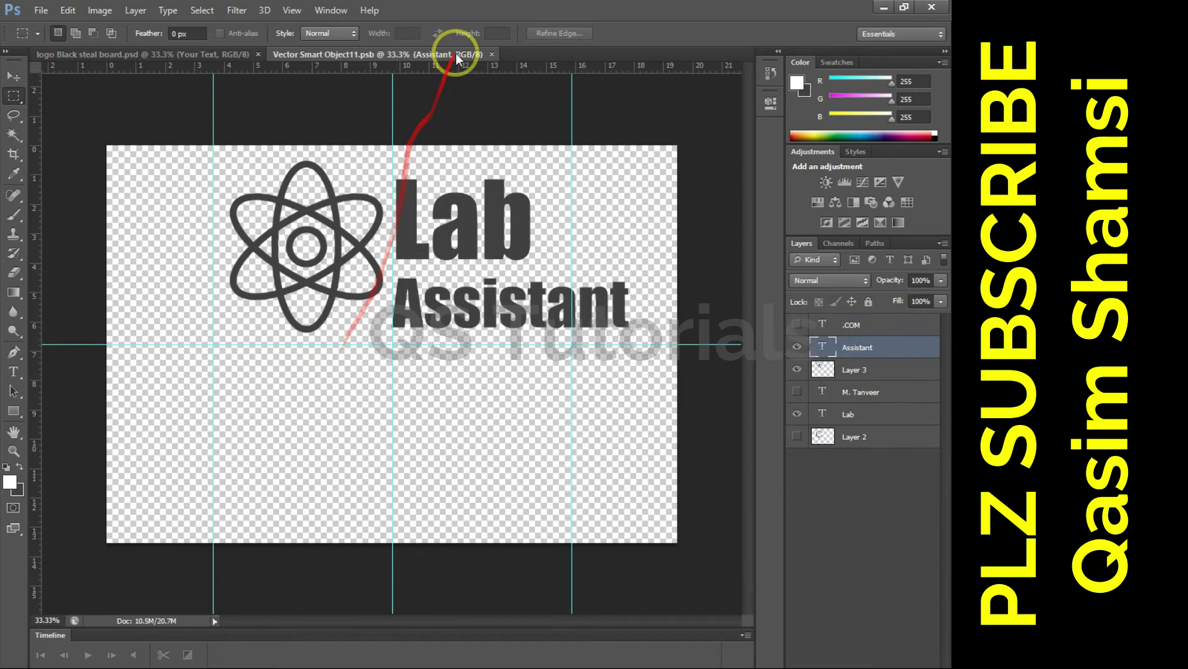
click(493, 54)
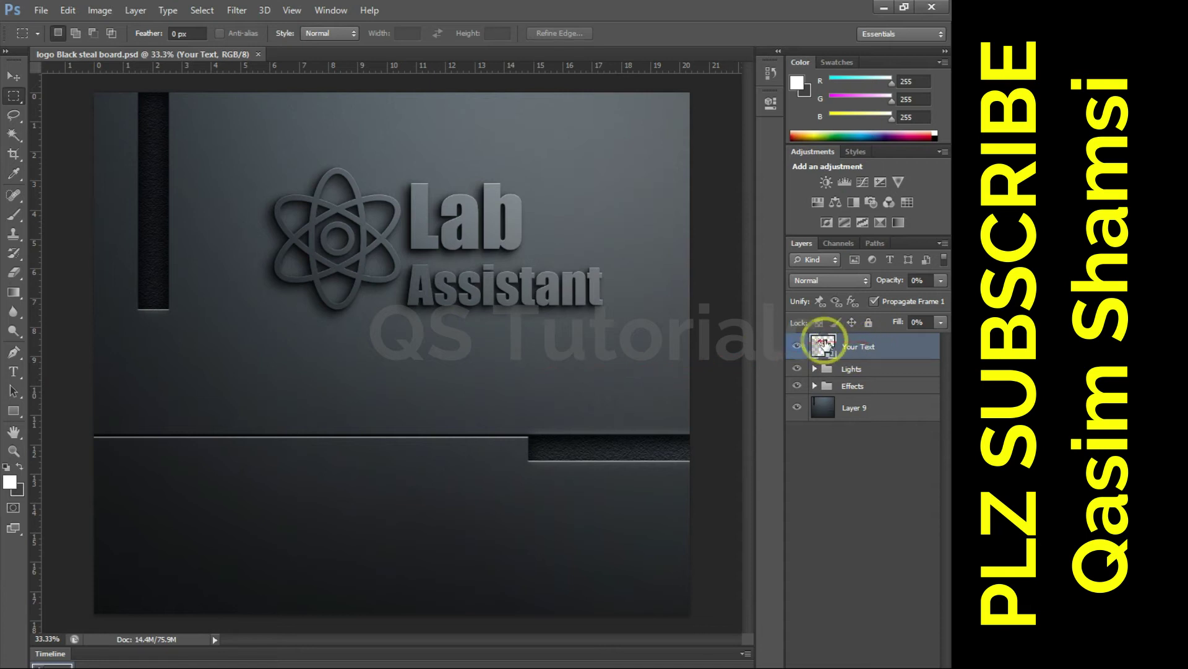
double_click(822, 345)
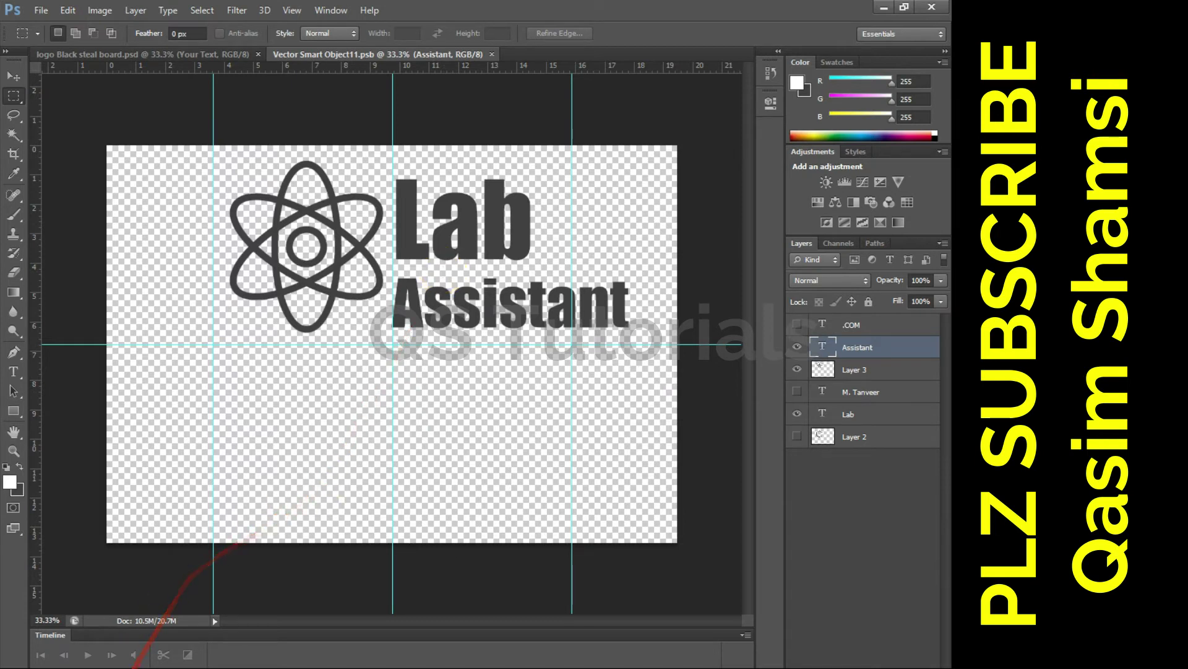
click(141, 666)
- Search Google Images for 'graphics logo'
click(718, 12)
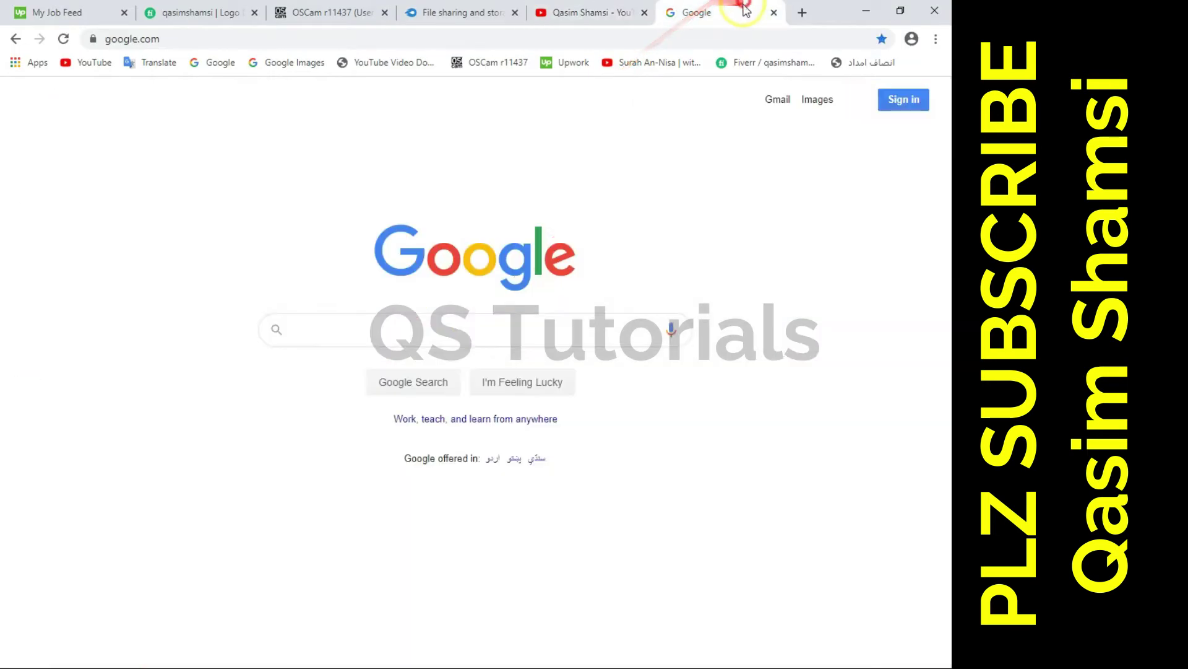
click(462, 324)
text(graphics)
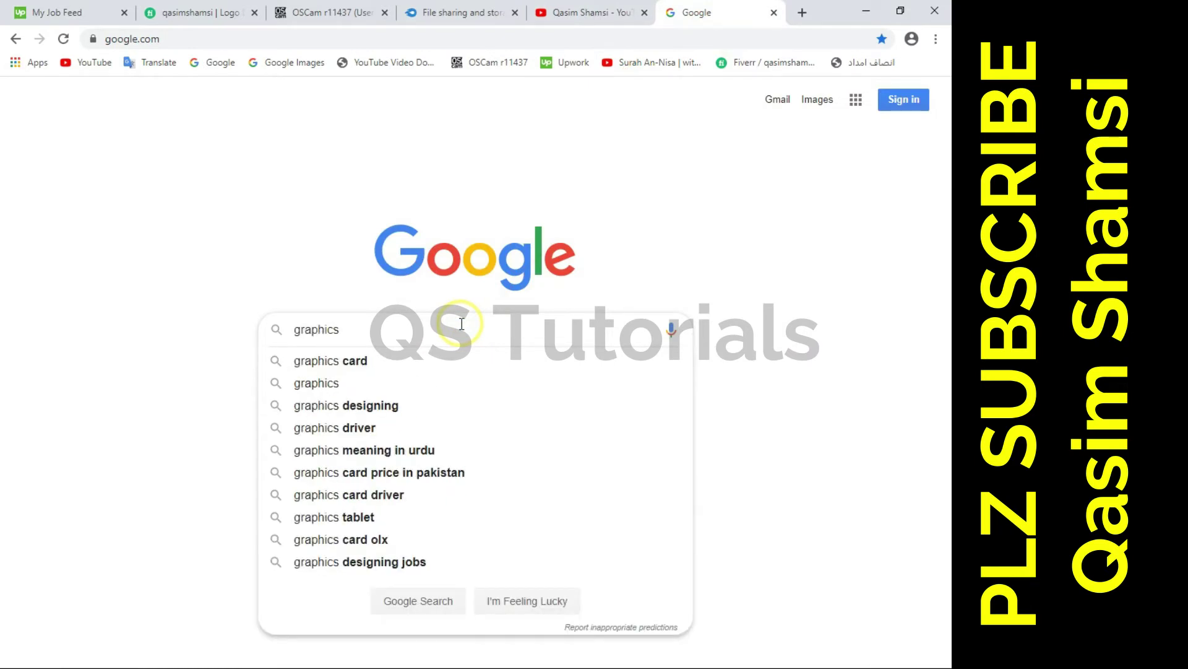
text( logo png)
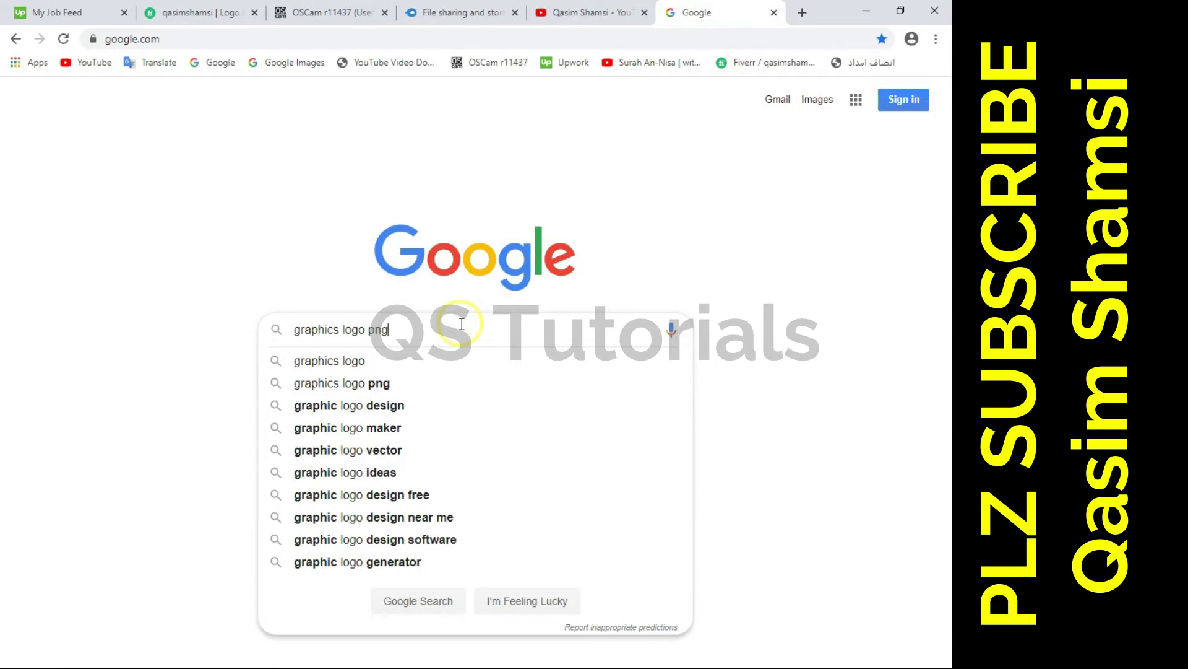
key(Return)
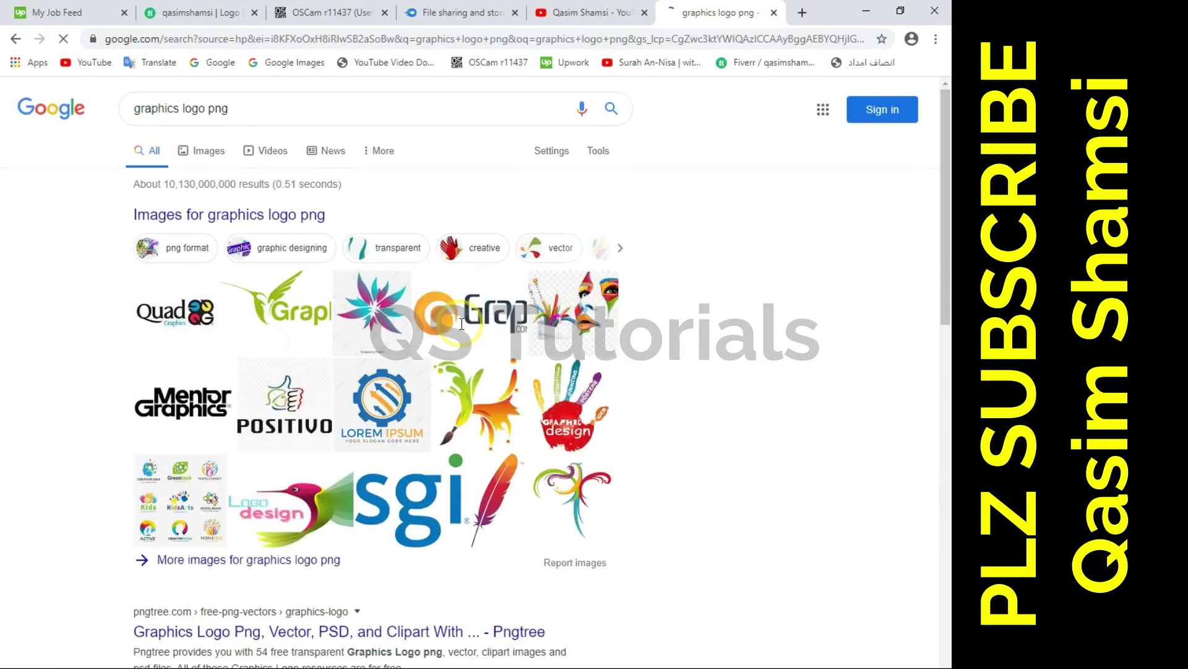
click(197, 151)
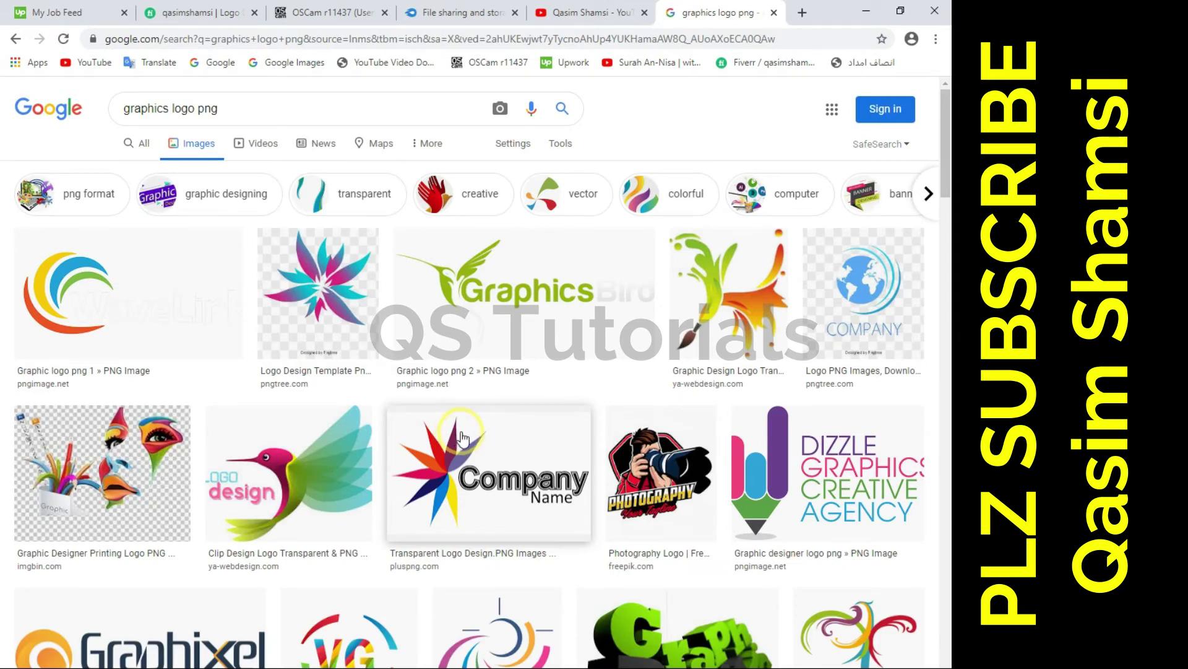
- Save the Google G logo result as the PNG 1200px-Google_G_Logo
scroll(448, 436, down, 10)
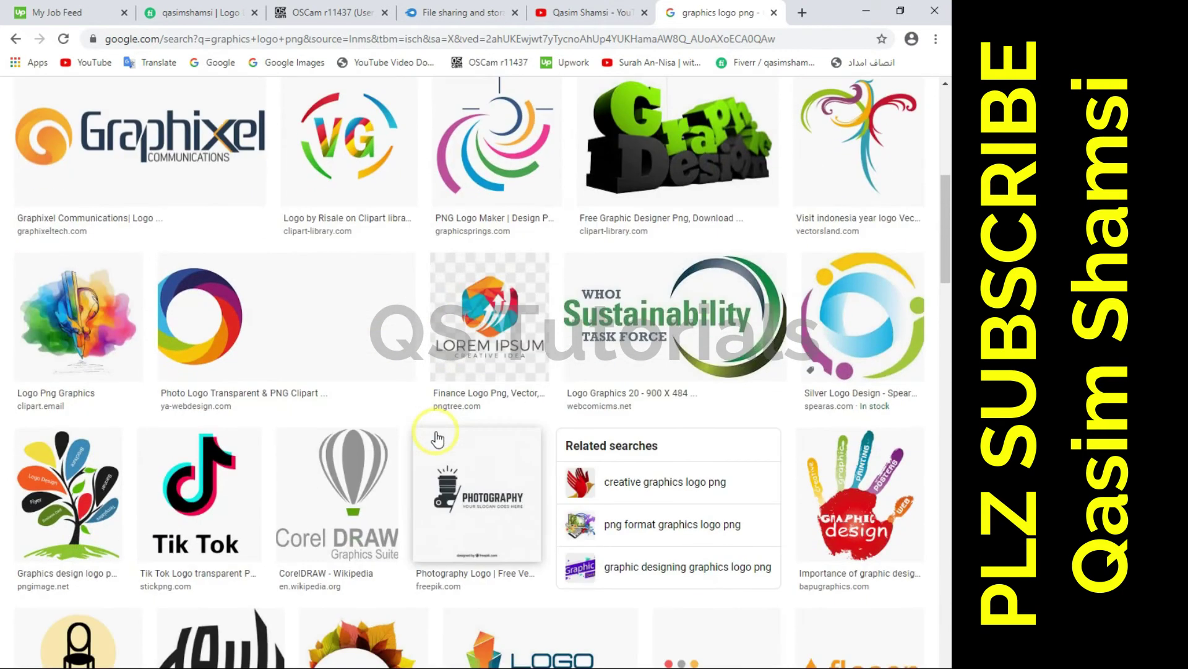
scroll(436, 437, down, 1)
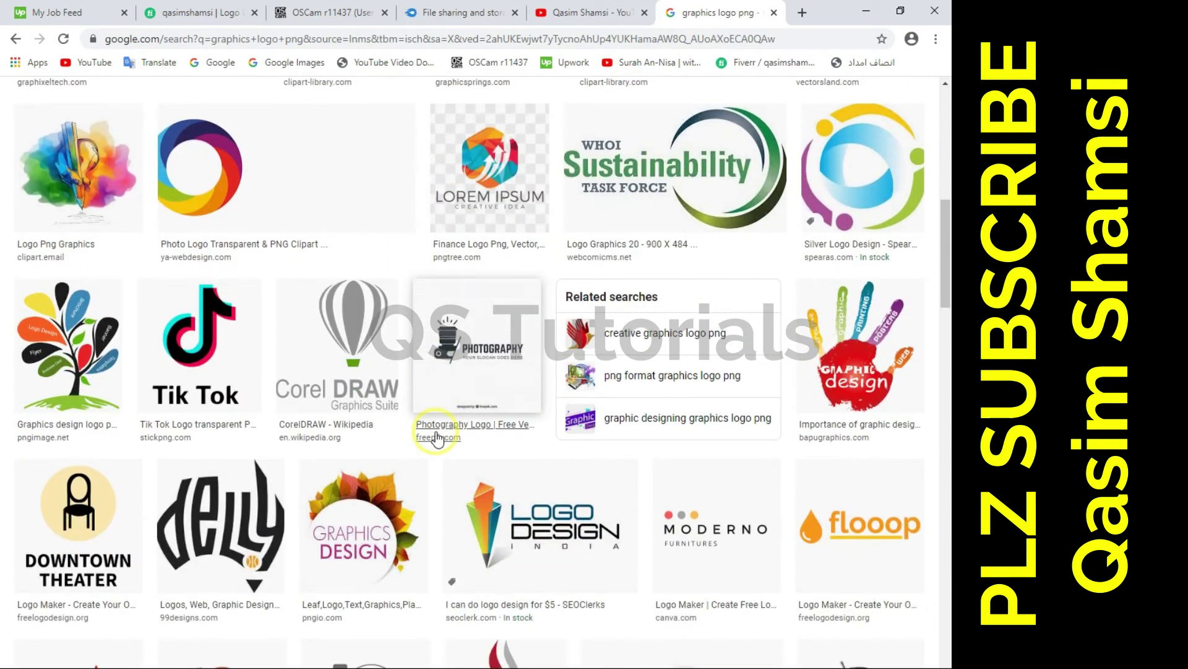
scroll(436, 437, down, 9)
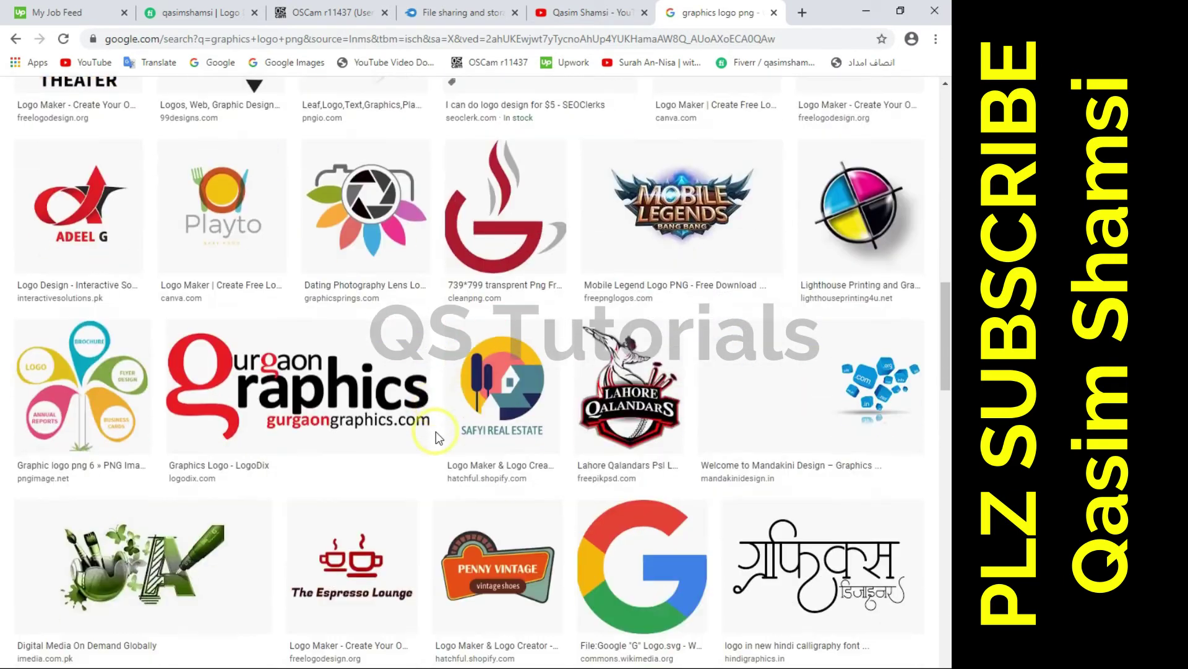
scroll(436, 432, up, 2)
scroll(436, 432, down, 3)
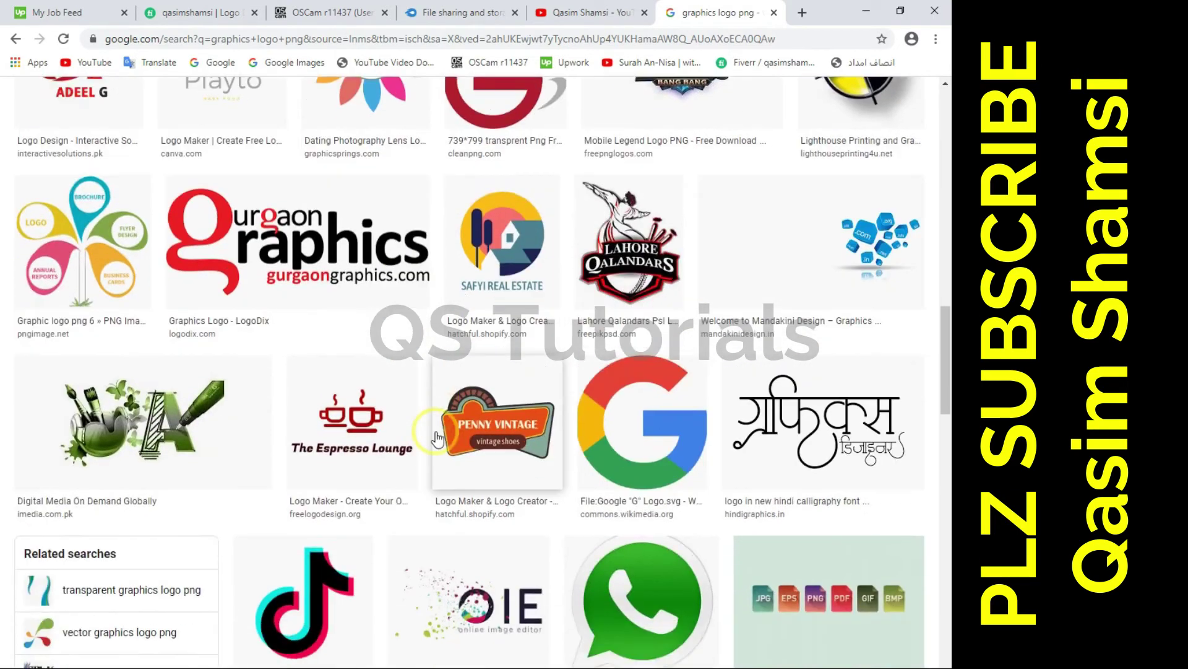
scroll(436, 432, down, 3)
scroll(434, 415, up, 3)
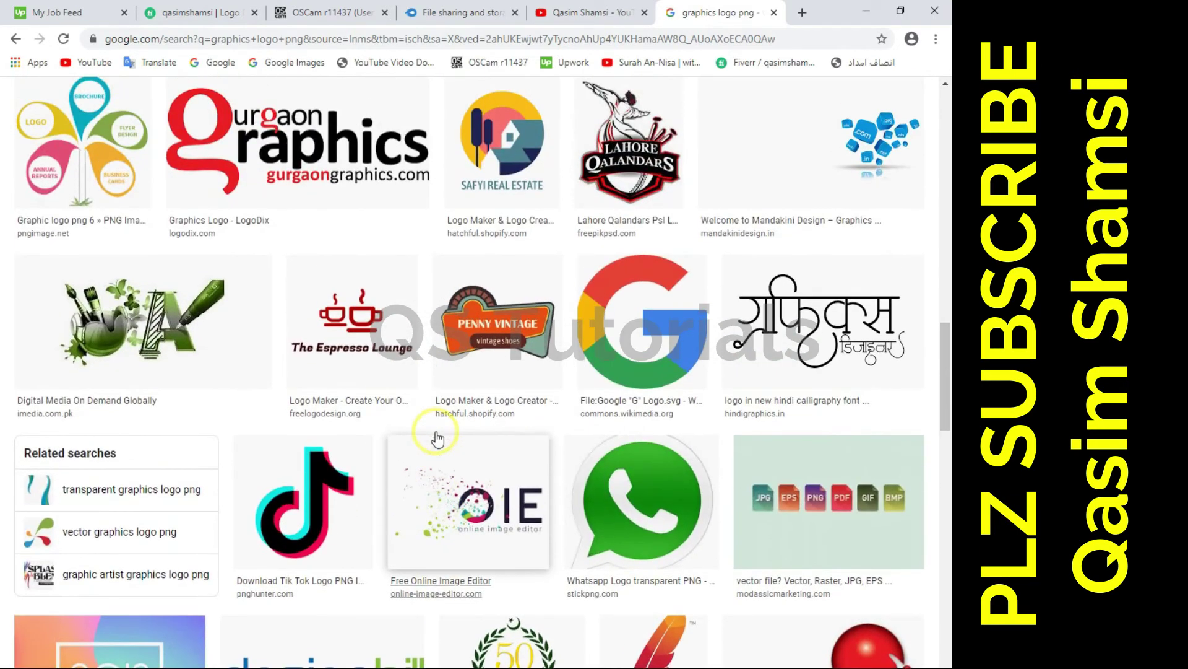
click(642, 357)
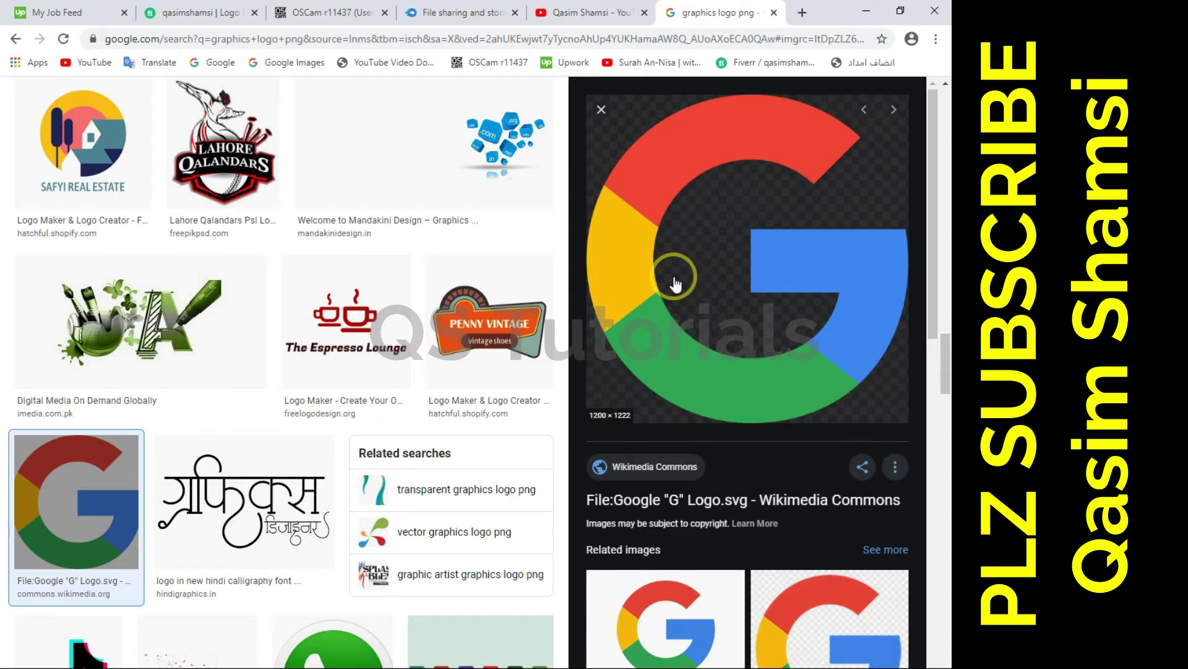
right_click(685, 277)
click(726, 409)
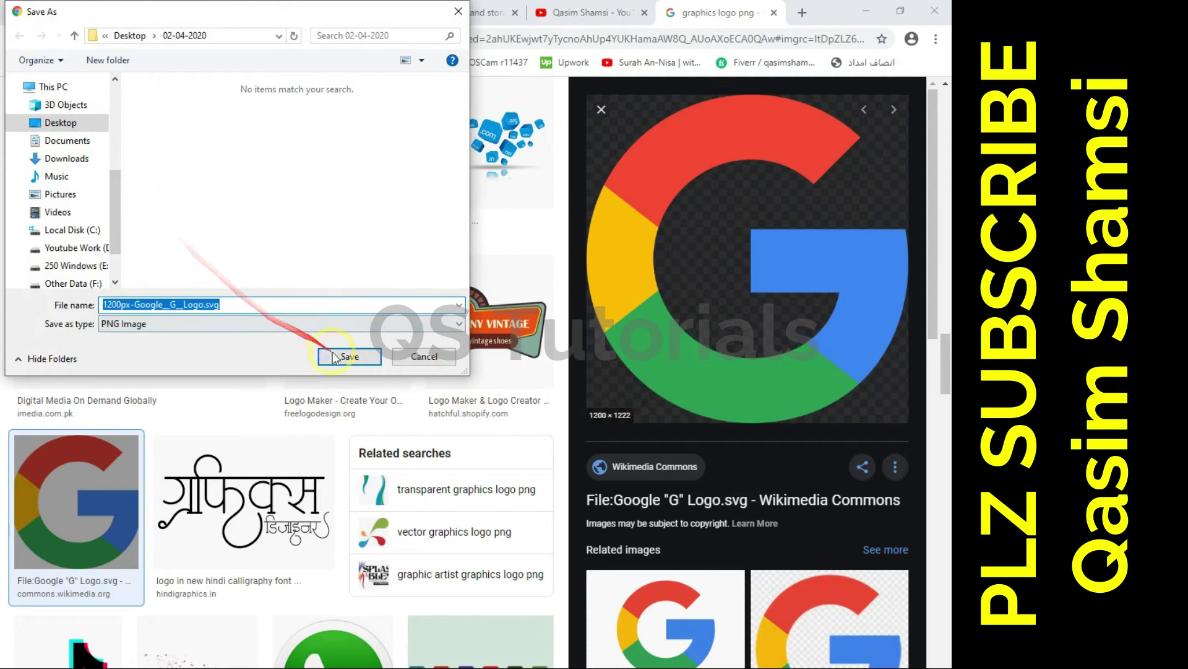
click(335, 358)
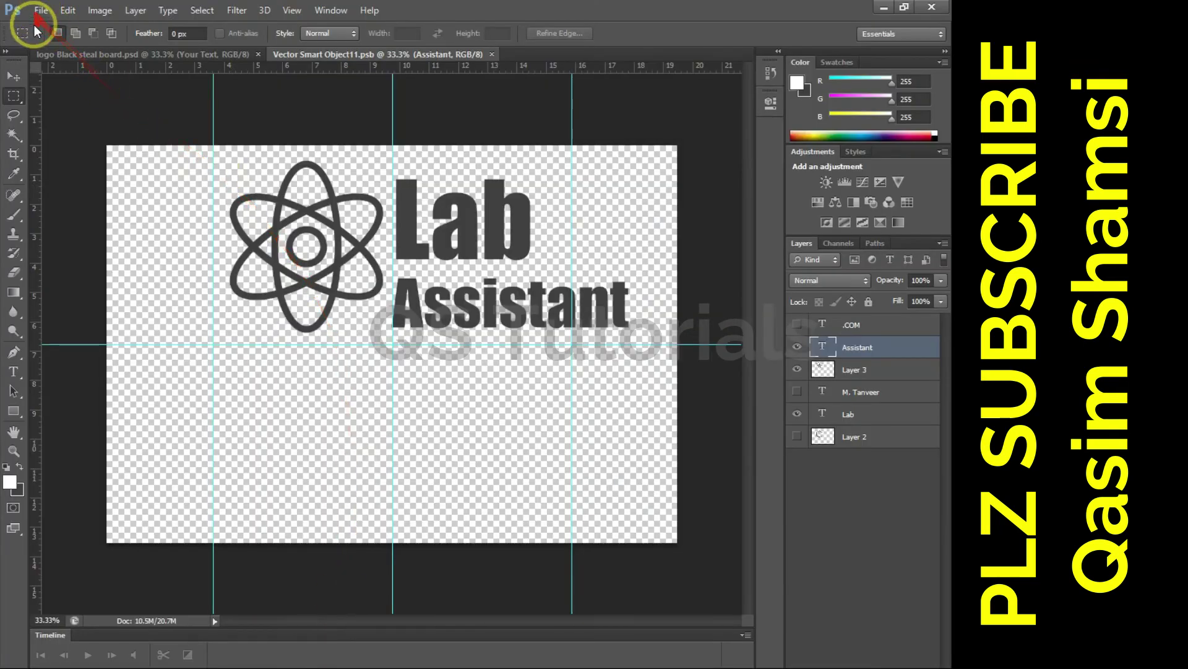
click(39, 11)
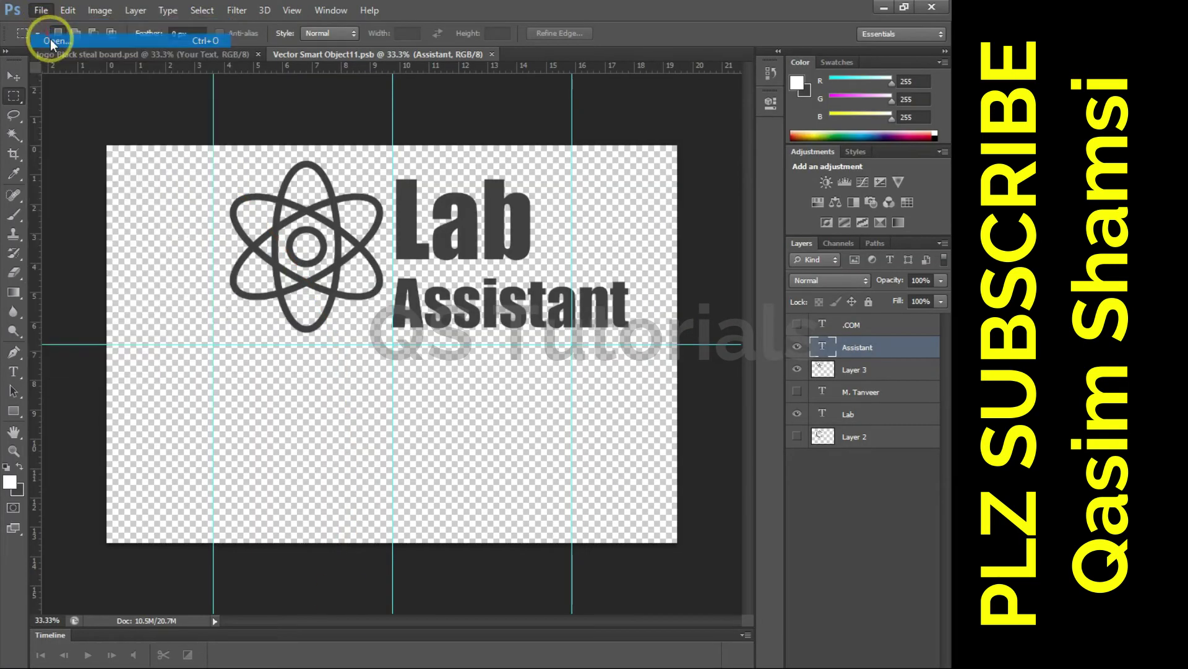
- Open 1200px-Google_G_Logo.svg.png from the Desktop 01-04-2020 folder
click(50, 39)
click(255, 220)
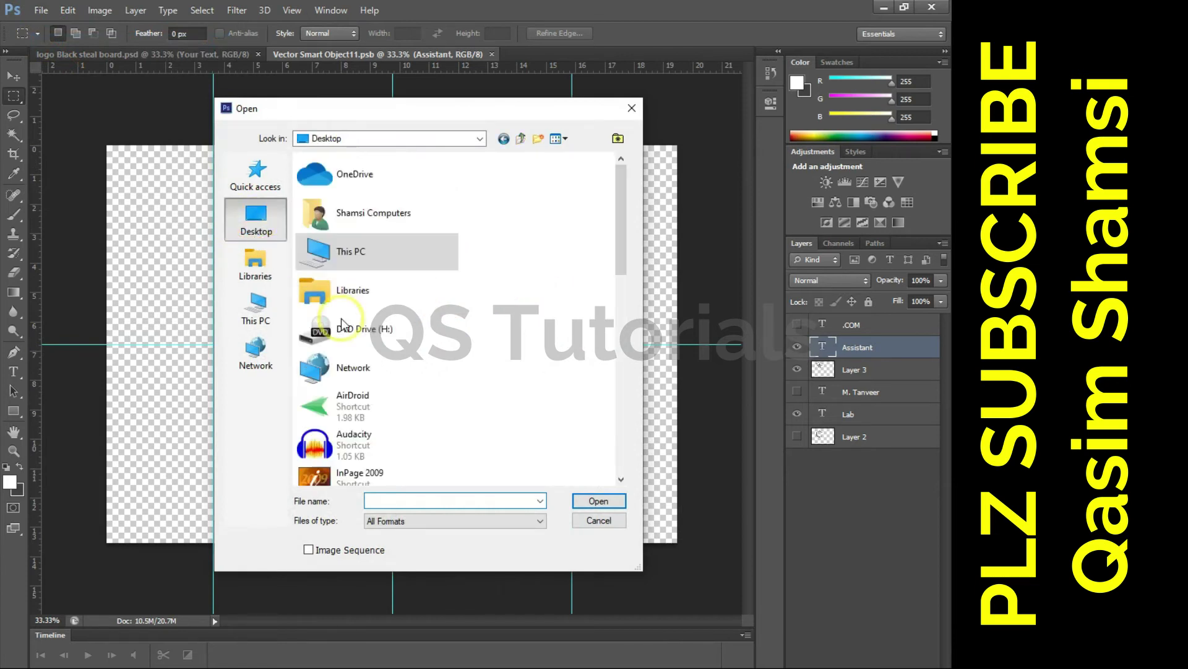
mouse_move(623, 240)
mouse_down()
mouse_move(612, 428)
mouse_move(611, 346)
mouse_up()
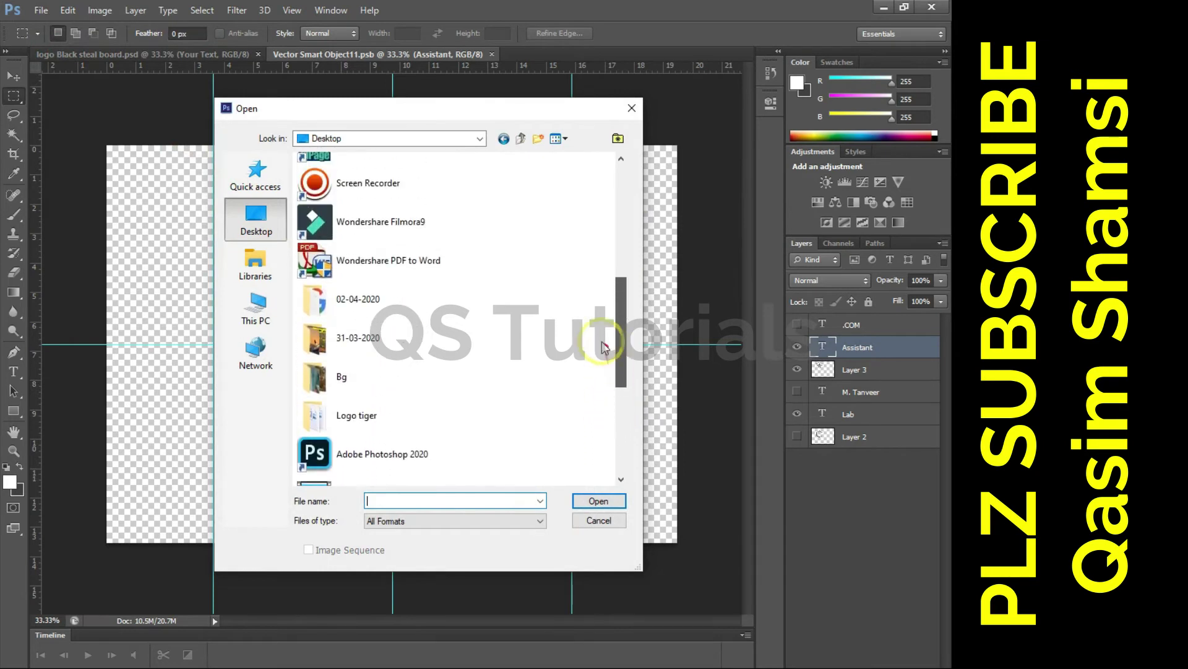
double_click(345, 299)
click(332, 192)
click(593, 497)
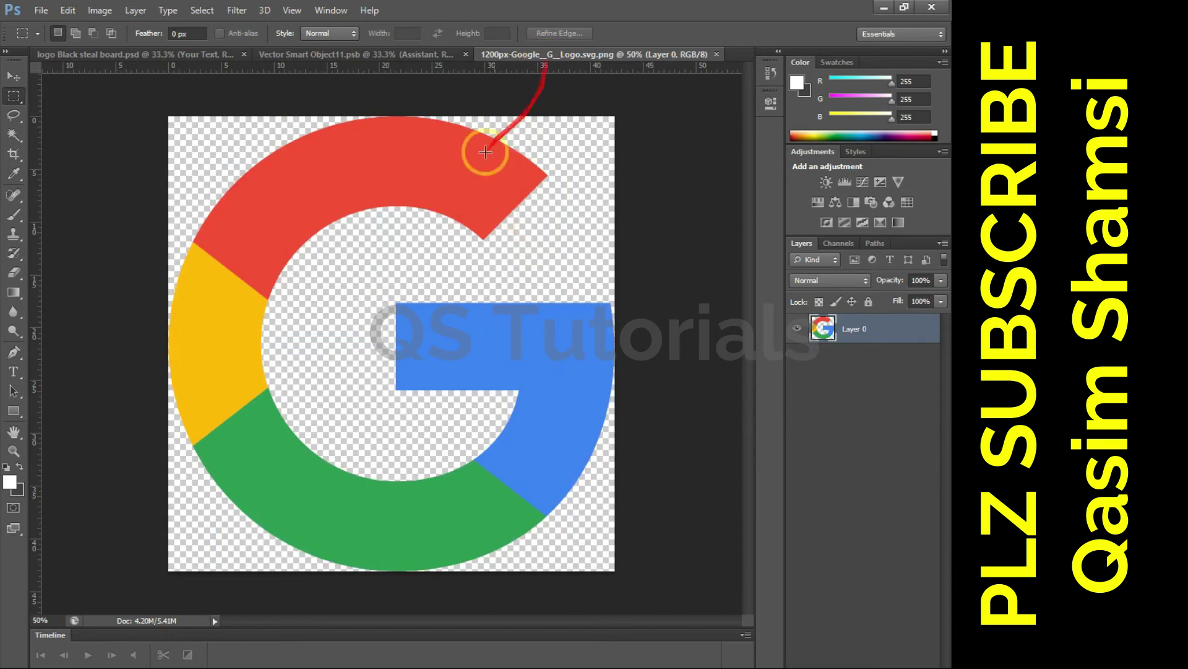
- Fill the G logo's pixels with a dark grey colour and deselect
ctrl+click(823, 328)
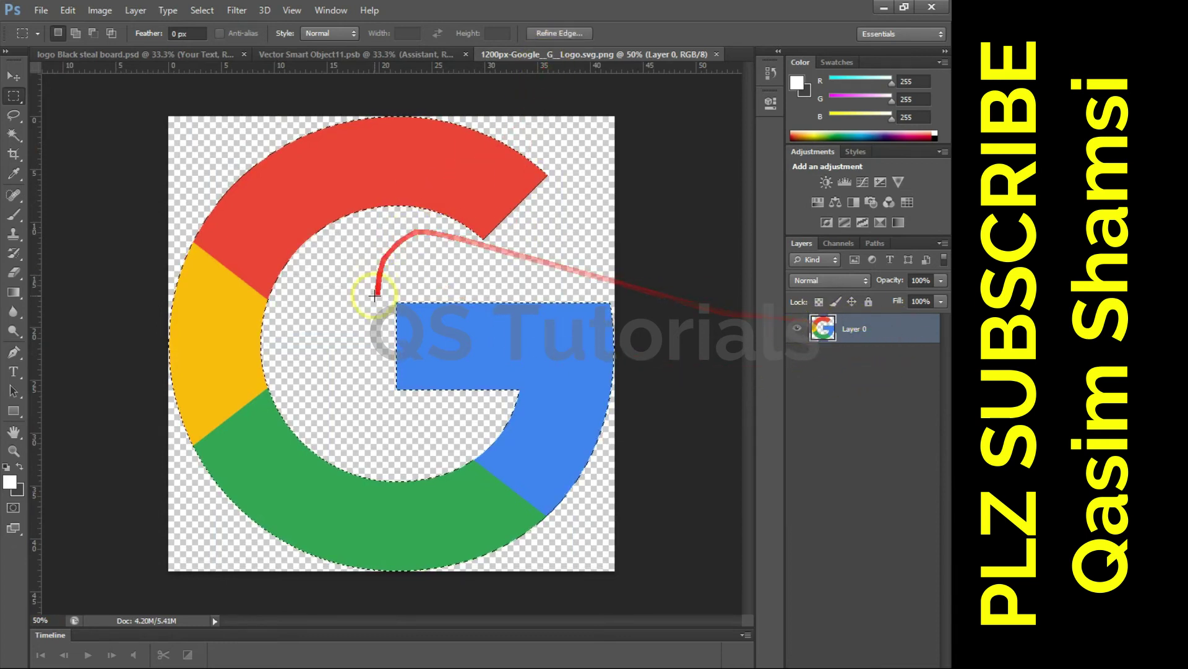
click(23, 491)
click(277, 535)
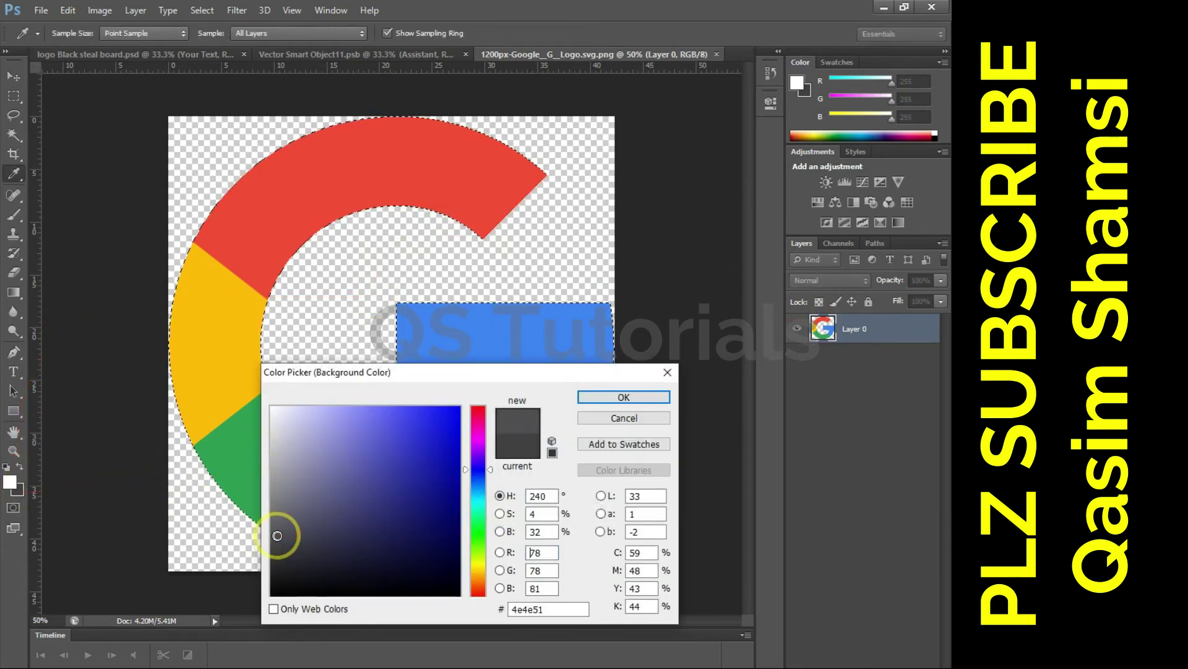
drag(261, 532, 260, 539)
key(Return)
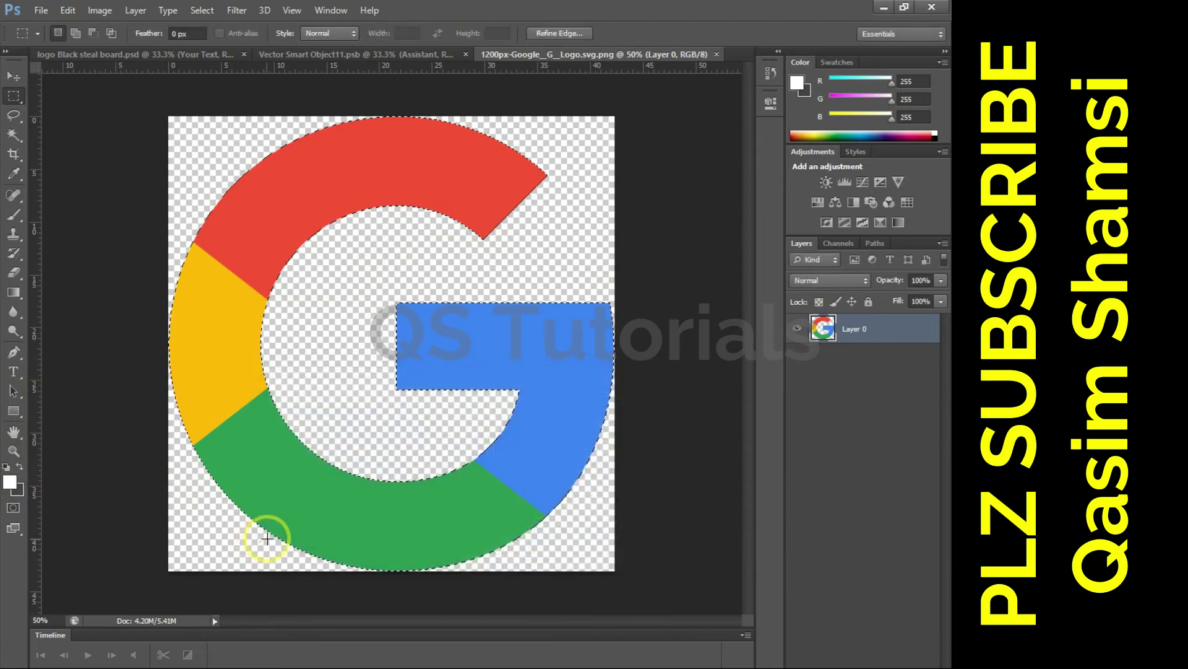
key(ctrl+Delete)
key(ctrl+d)
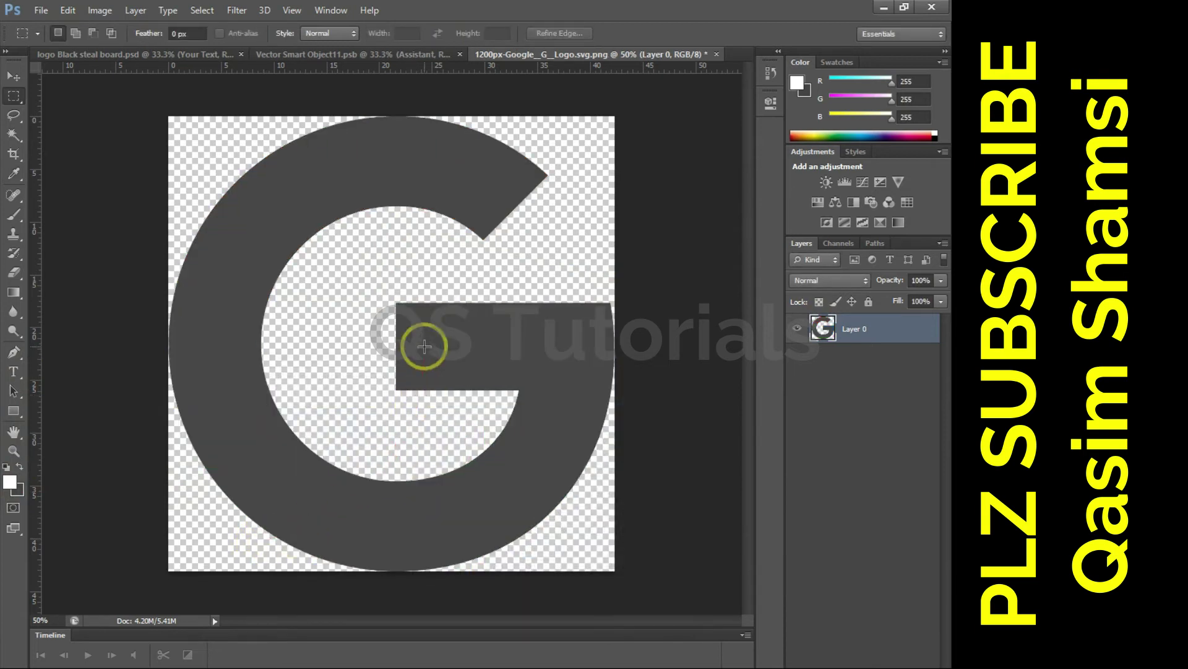
- Move the grey G into the smart object document and shrink it to about 54%
key(v)
drag(416, 337, 393, 234)
drag(545, 200, 485, 266)
- Place the G over the Lab text and hide the Assistant, atom, .COM and Lab layers
key(Return)
drag(424, 297, 435, 197)
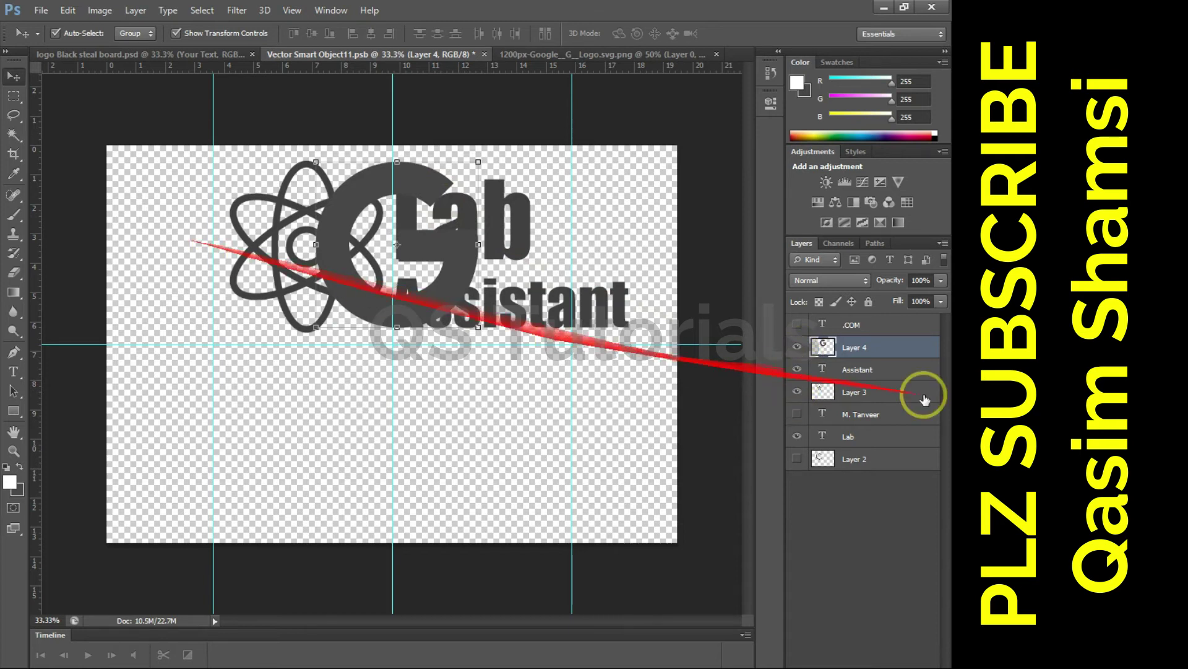
drag(796, 391, 798, 398)
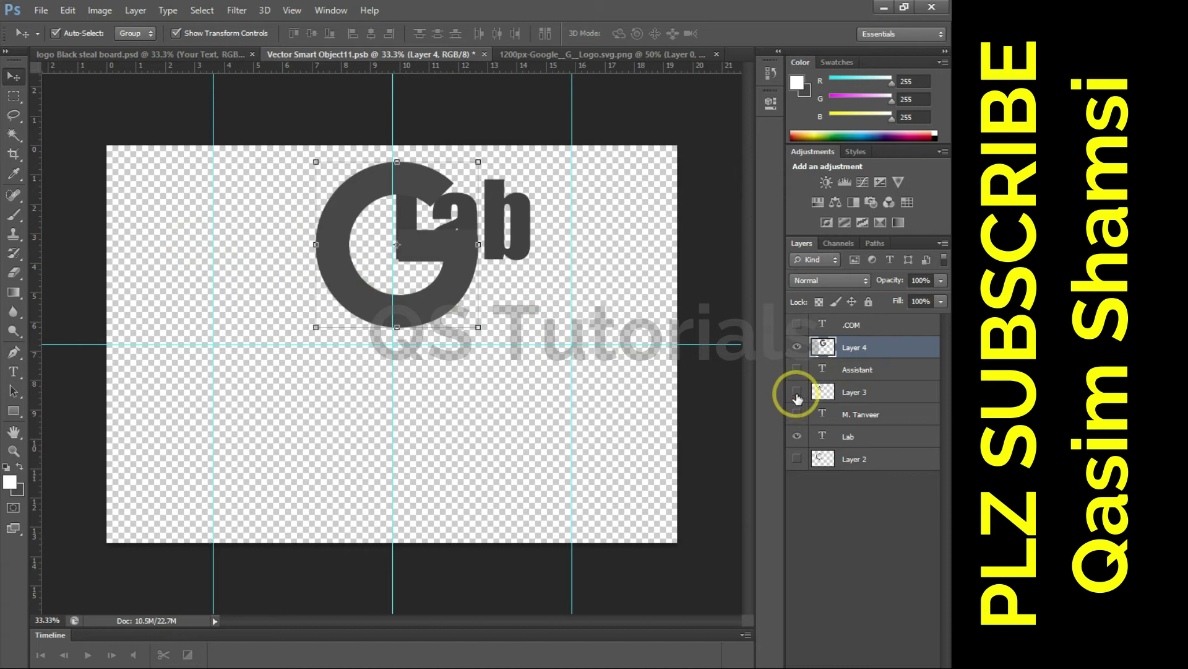
click(799, 326)
click(798, 327)
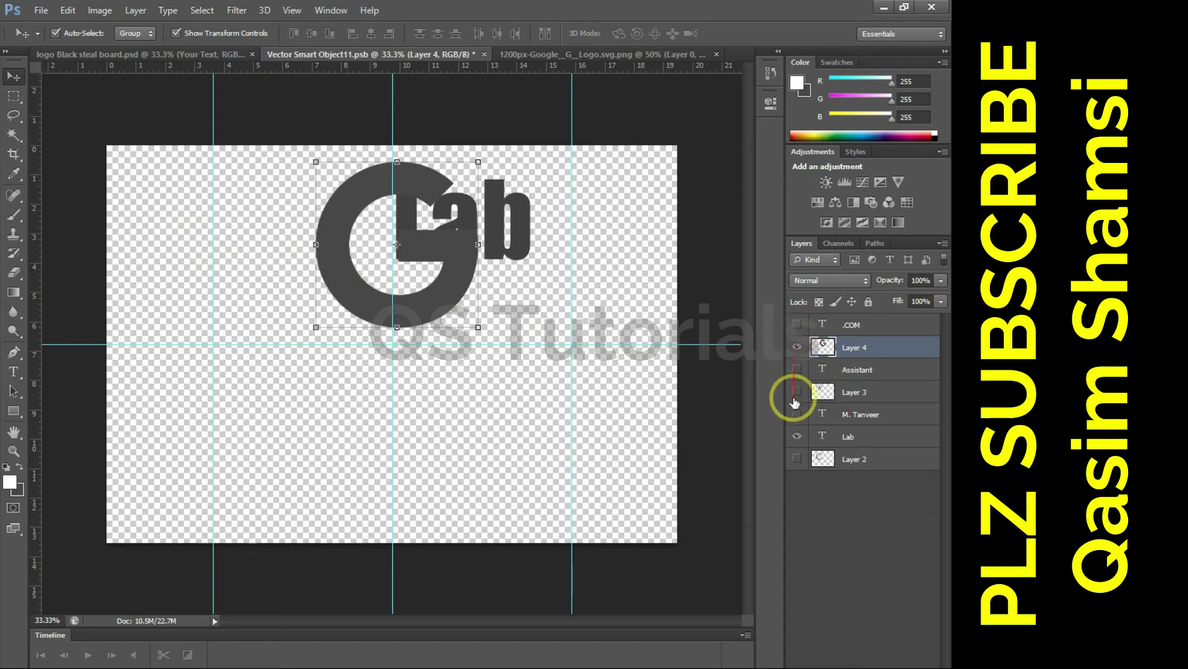
click(797, 437)
- Fine-position the G logo and save the smart object
drag(417, 252, 487, 254)
key(shift+Left)
key(shift+Left)
key(shift+Left)
key(shift+Left)
key(shift+Left)
key(shift+Left)
key(shift+Left)
key(shift+Left)
key(shift+Left)
key(shift+Left)
key(shift+Left)
key(shift+Right)
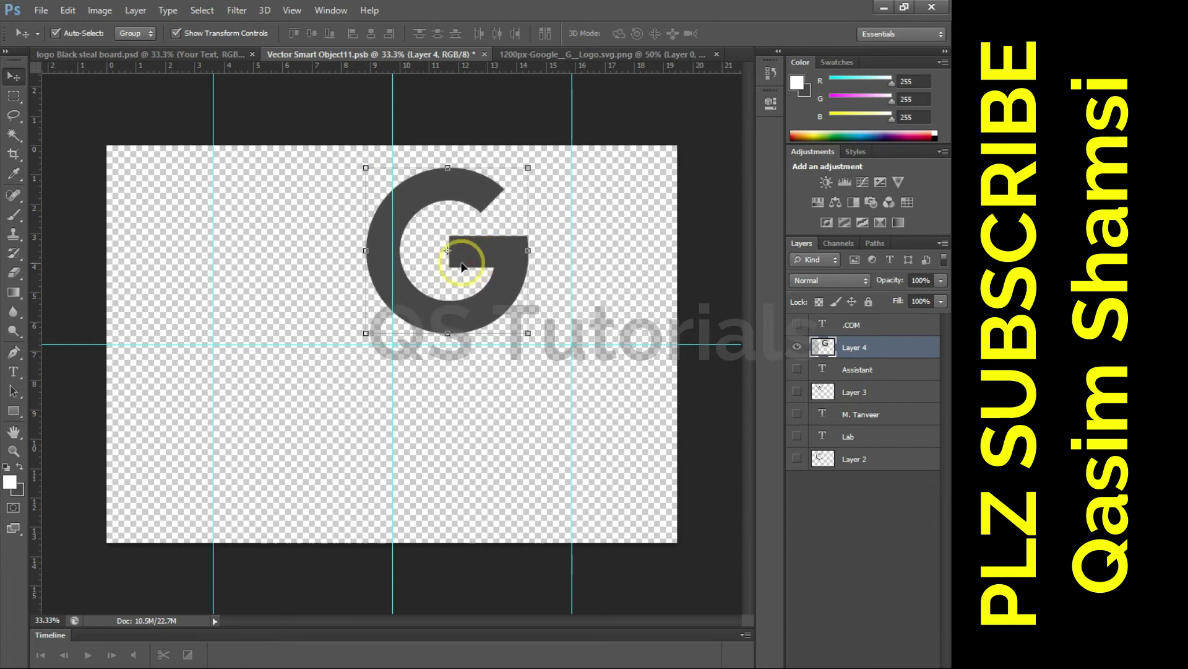
key(ctrl+s)
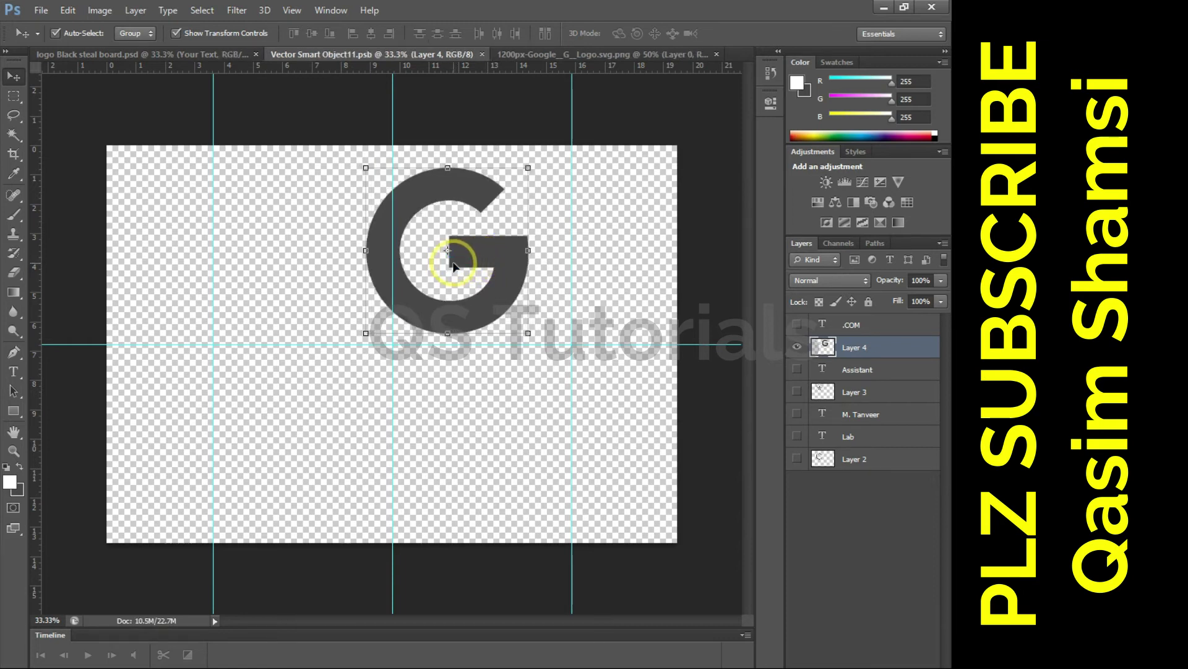
- Inspect the embossed G on the steel board mockup up close, then zoom back out
click(120, 55)
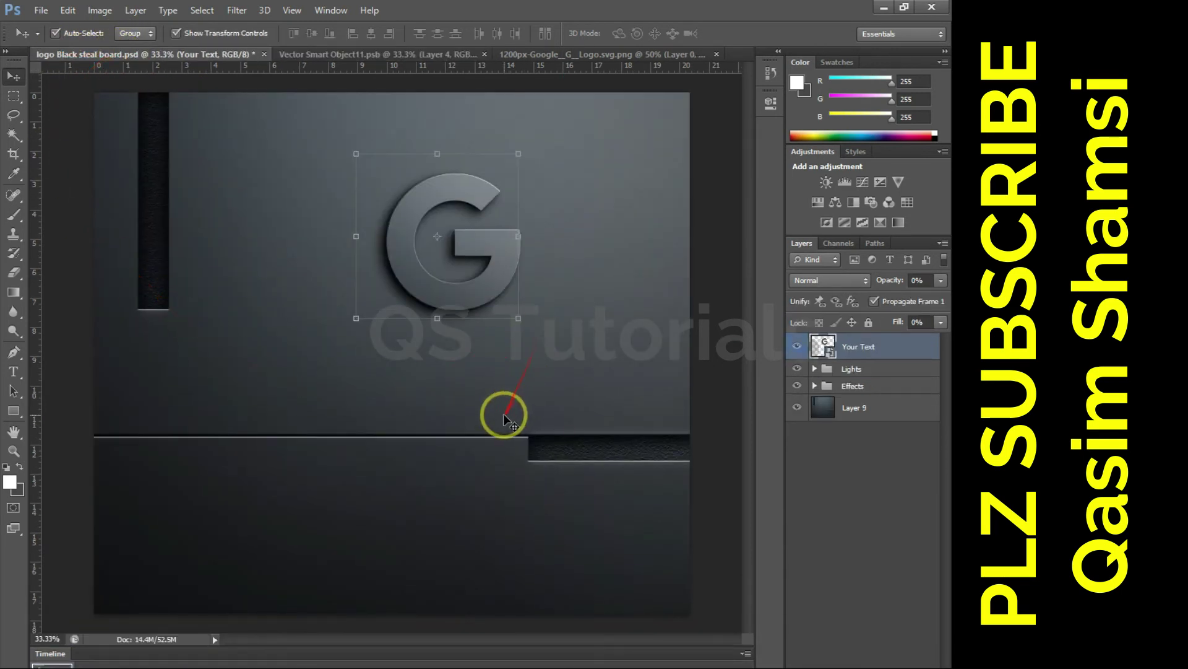
key(ctrl+plus)
key(ctrl+plus)
drag(510, 381, 426, 514)
key(ctrl+minus)
key(ctrl+minus)
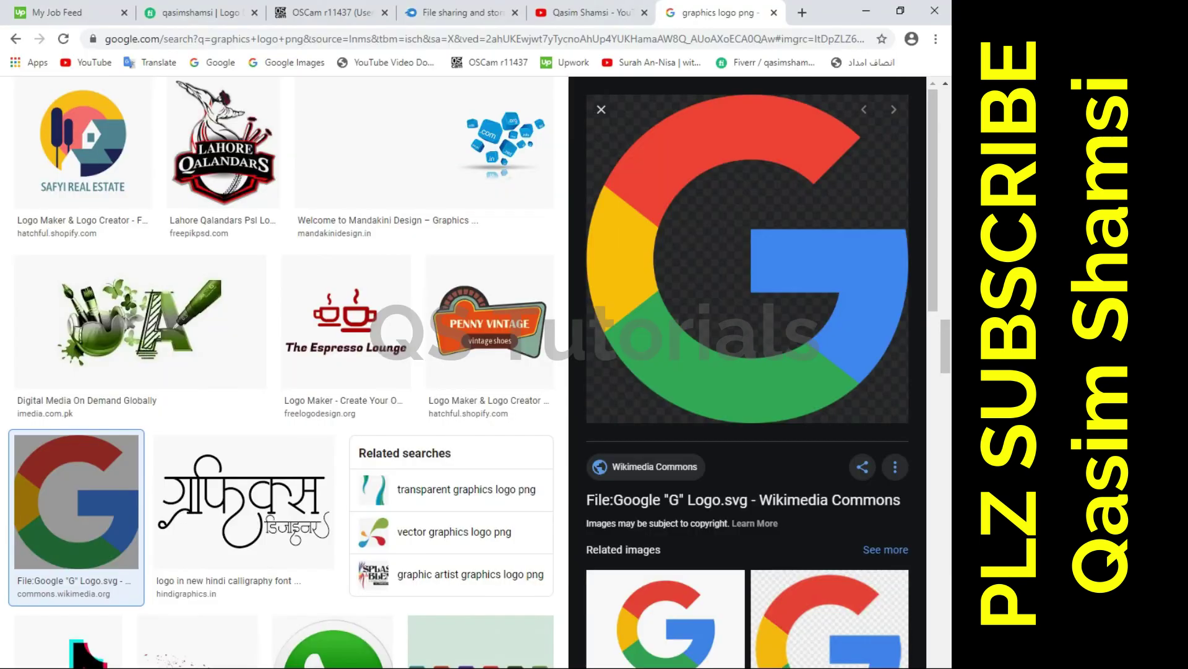
- Save the hummingbird Logo design image as create-a-png-logo-2
scroll(258, 390, down, 4)
scroll(260, 392, up, 2)
scroll(258, 385, up, 12)
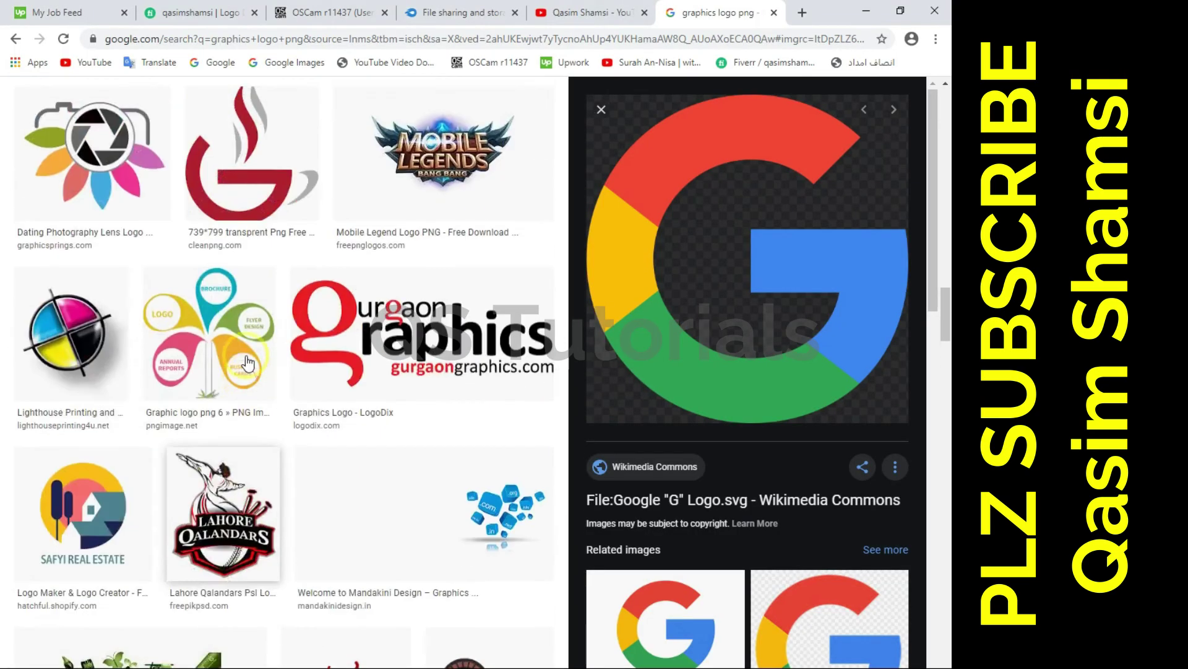
scroll(245, 355, down, 1)
scroll(244, 352, up, 7)
scroll(246, 353, up, 12)
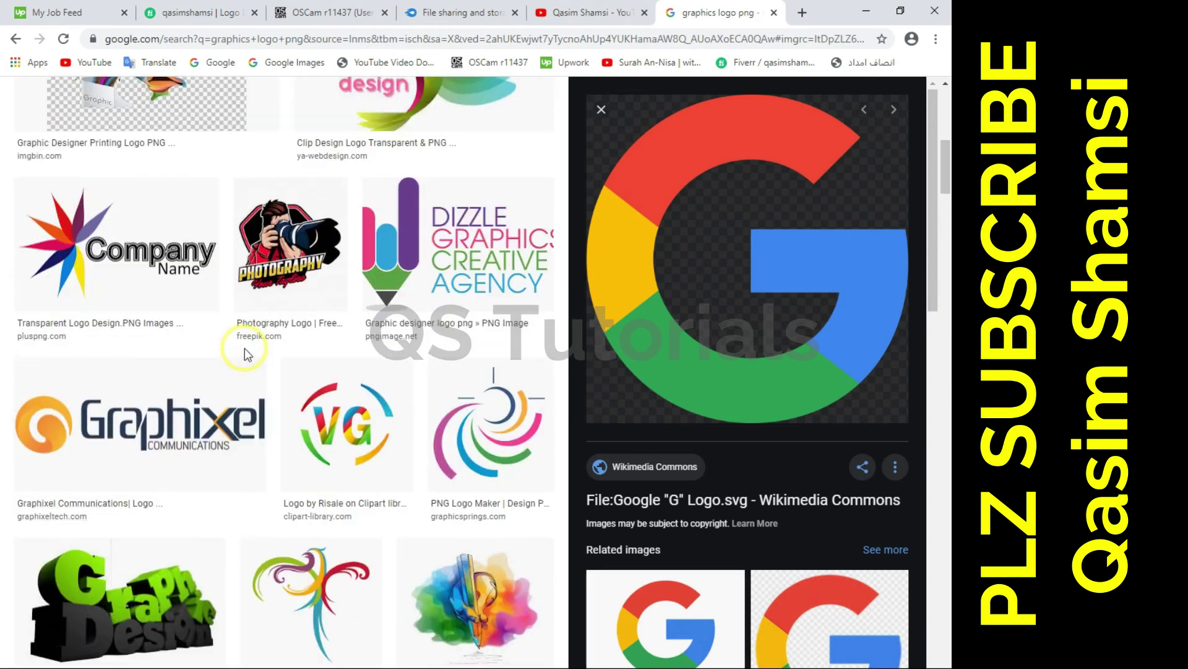
scroll(244, 347, up, 1)
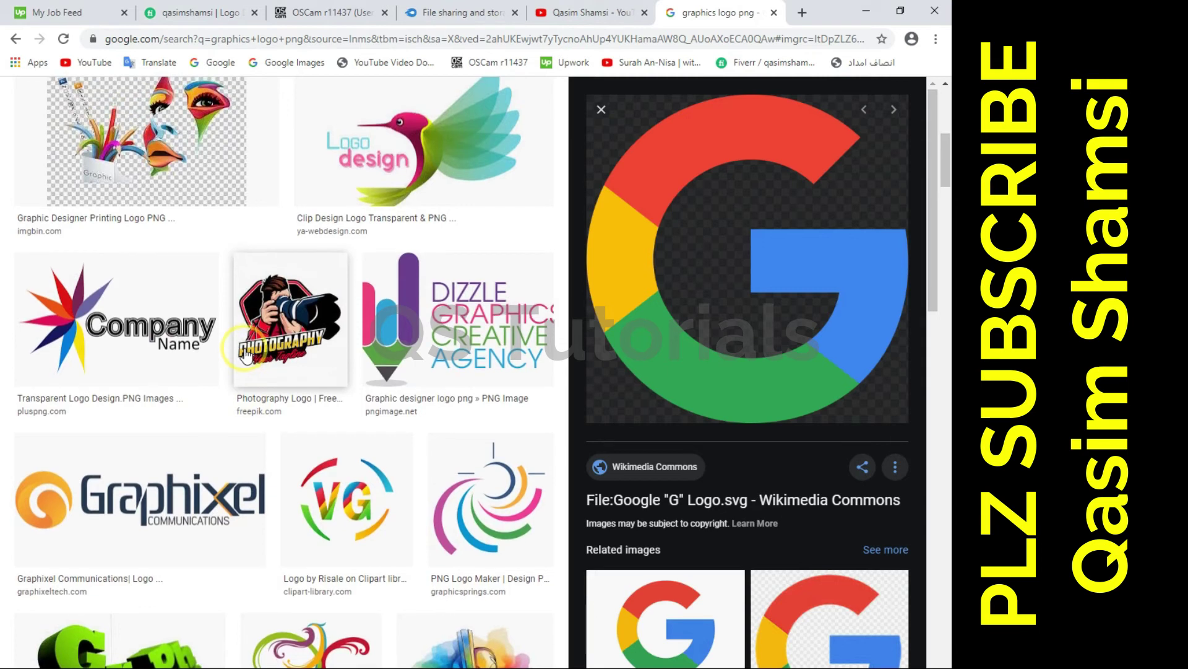
scroll(244, 353, up, 4)
click(393, 421)
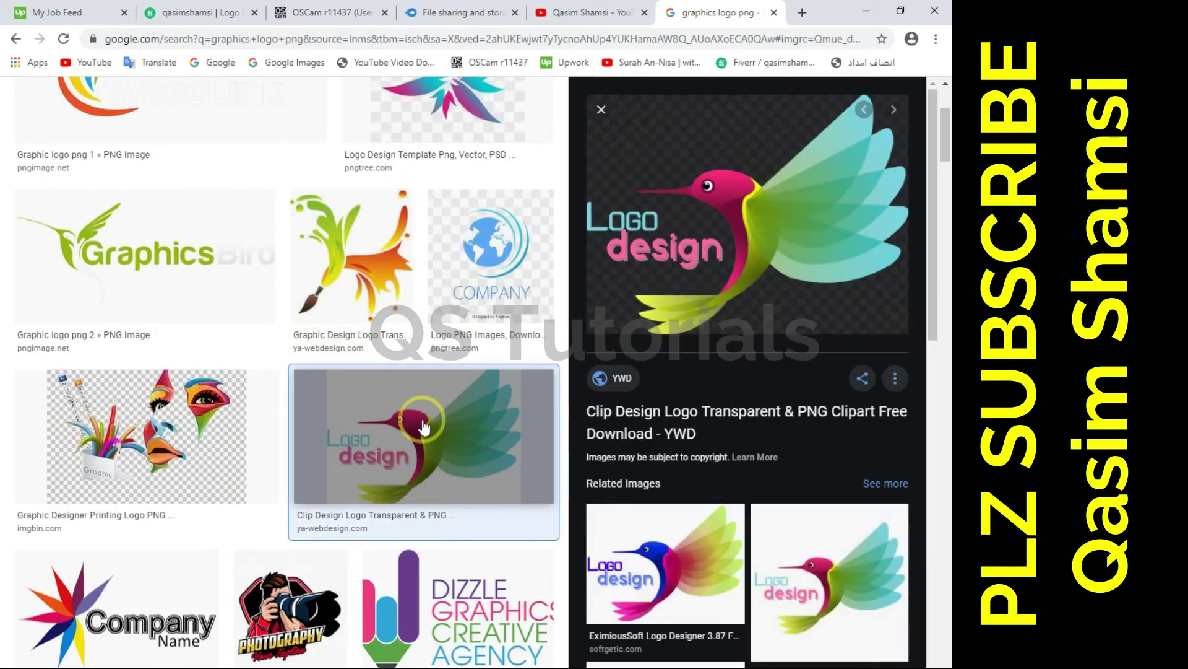
right_click(681, 224)
click(707, 364)
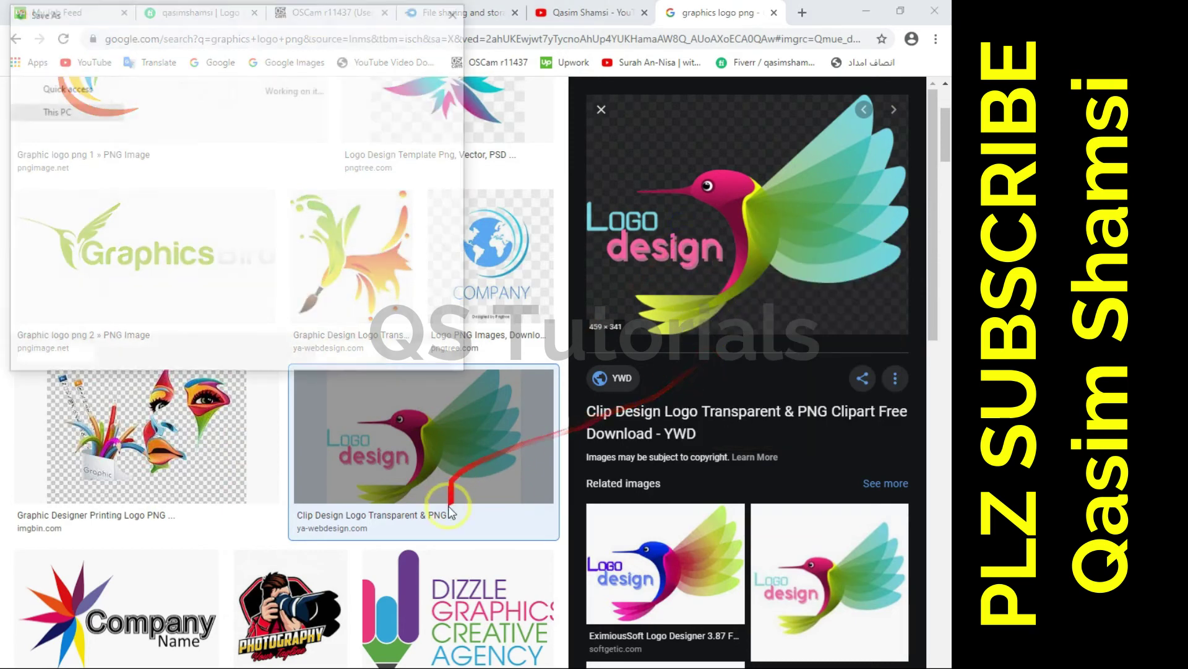
click(370, 360)
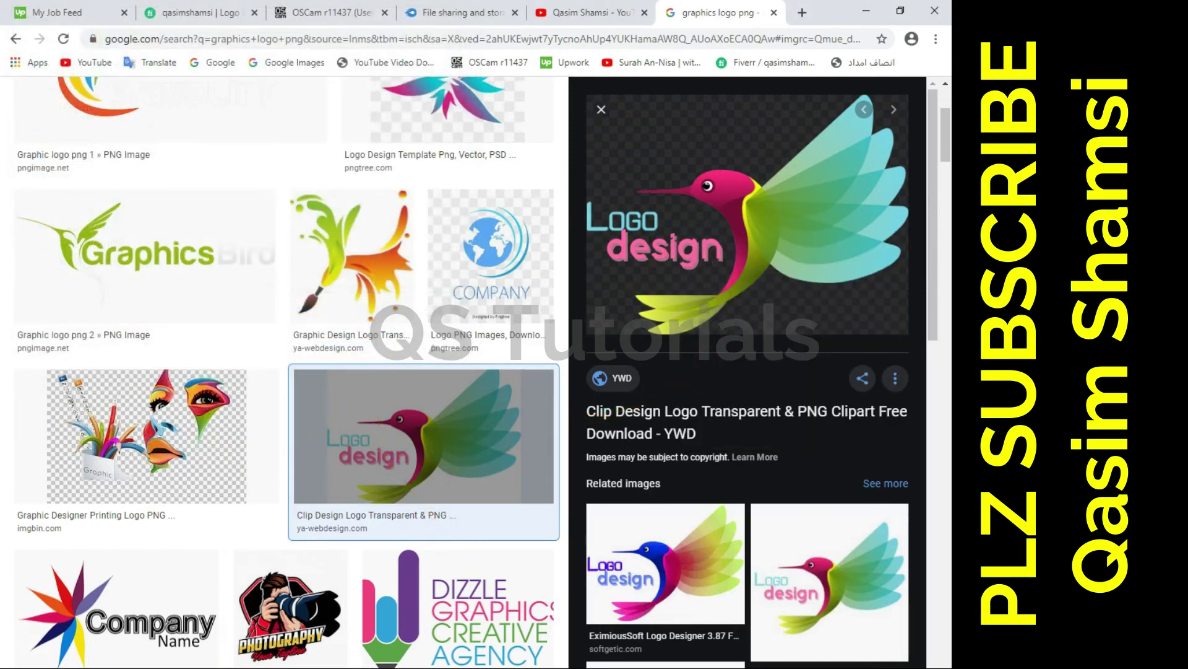
- Return to Photoshop and start File > Open
click(292, 668)
click(41, 10)
click(39, 36)
- Open the hummingbird PNG and close the Google G document without saving
click(405, 234)
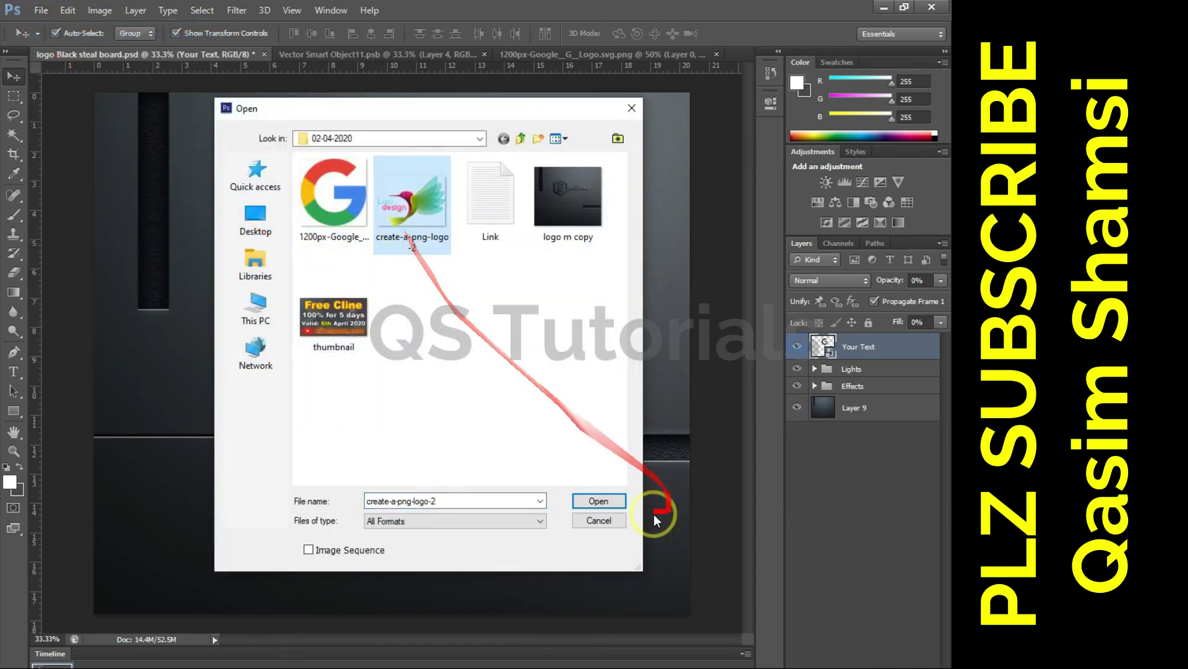
click(599, 501)
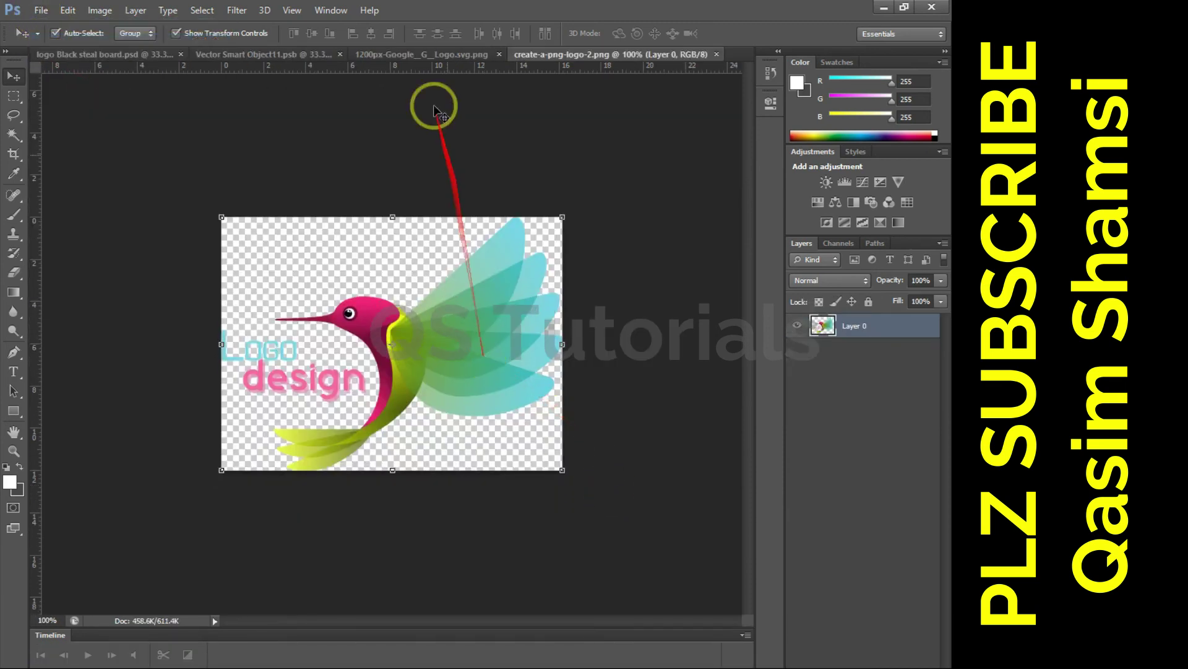
click(421, 54)
click(570, 55)
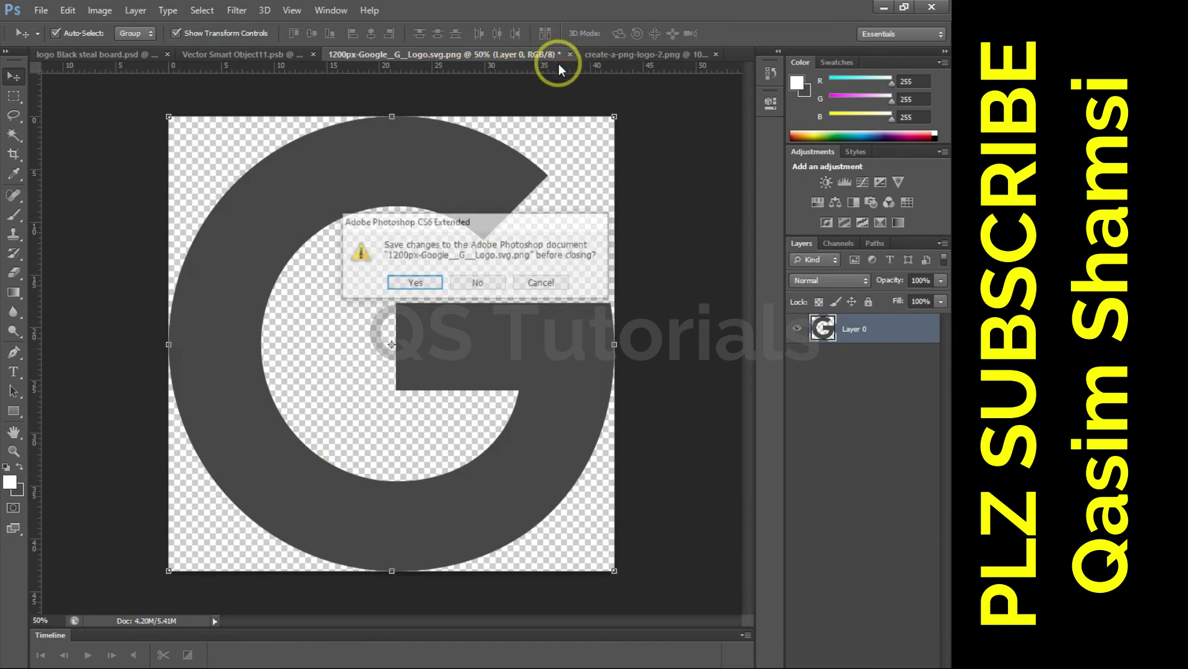
click(489, 284)
- Copy the hummingbird into the smart object, enlarge it to about double, position it, and save
drag(418, 328, 359, 295)
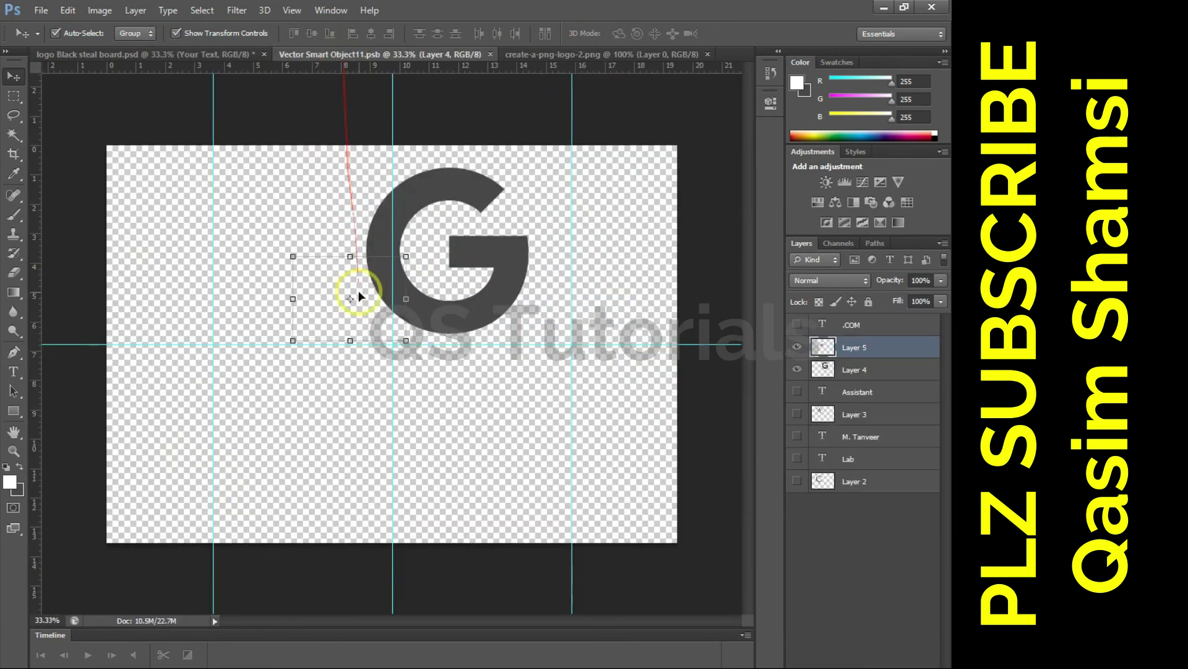
drag(390, 250, 524, 162)
key(Return)
drag(451, 280, 483, 257)
drag(446, 280, 433, 247)
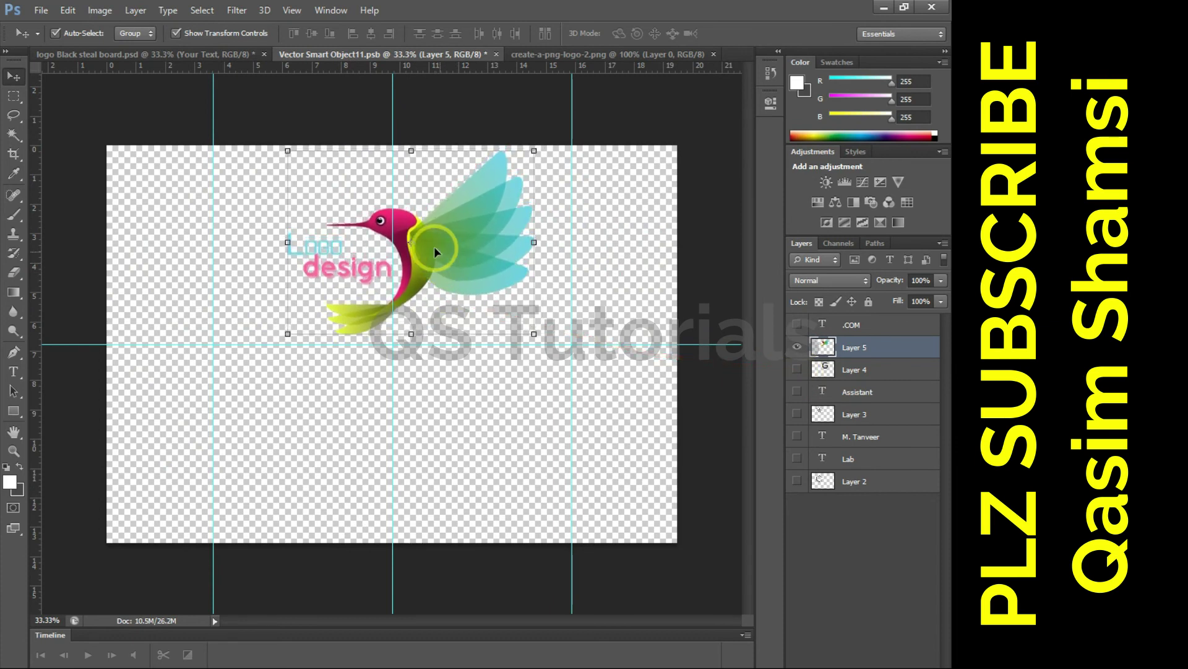
key(ctrl+s)
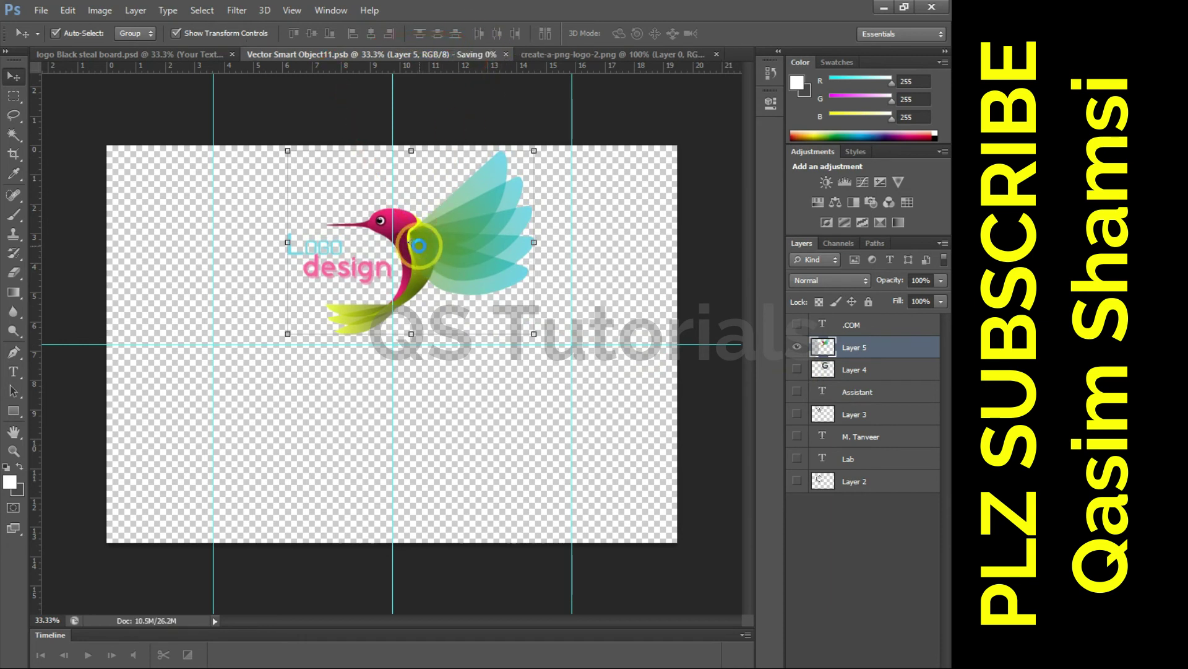
click(87, 54)
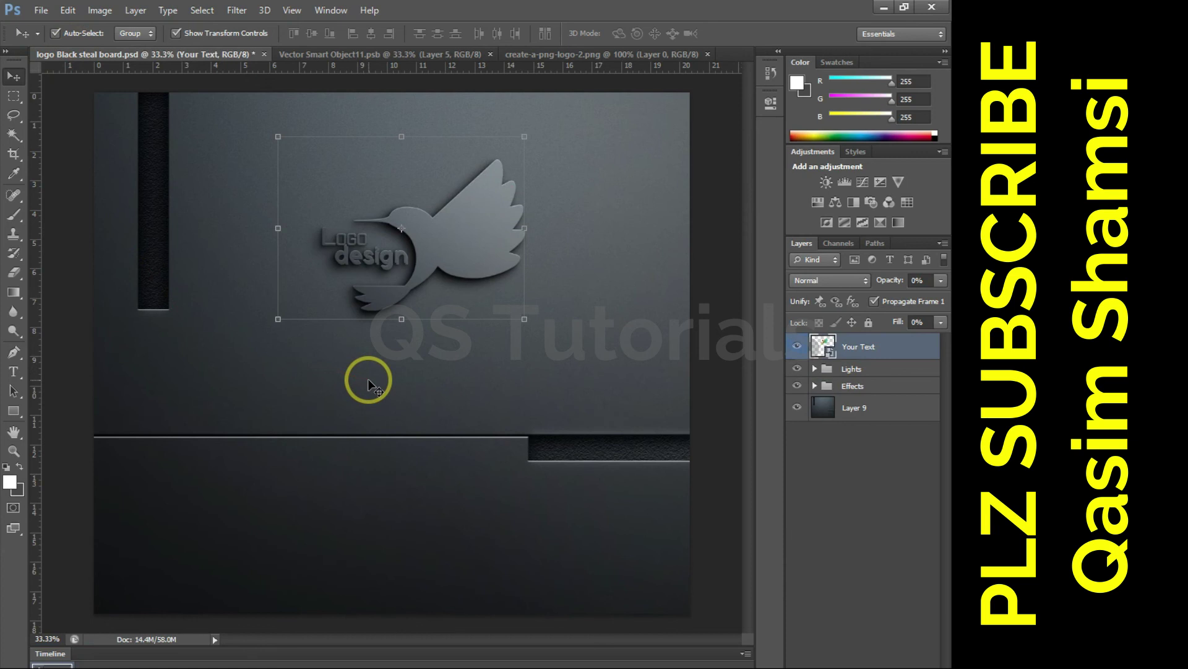
key(ctrl+plus)
key(ctrl+plus)
drag(363, 371, 358, 522)
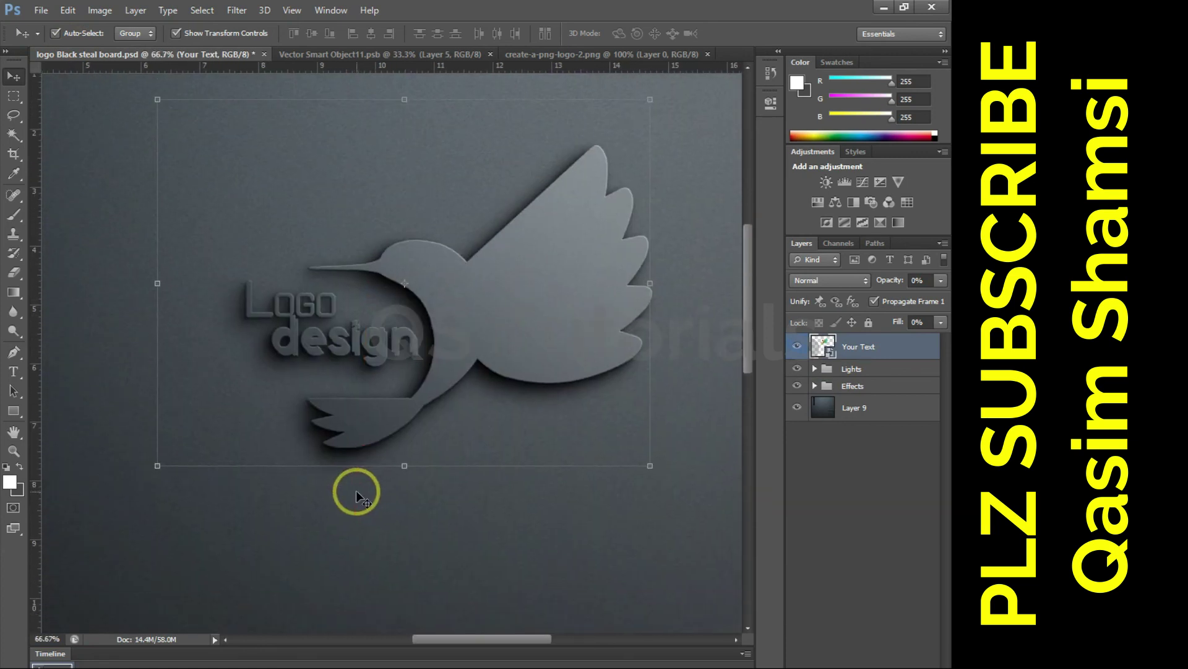
key(ctrl+minus)
key(ctrl+minus)
key(ctrl+minus)
key(ctrl+plus)
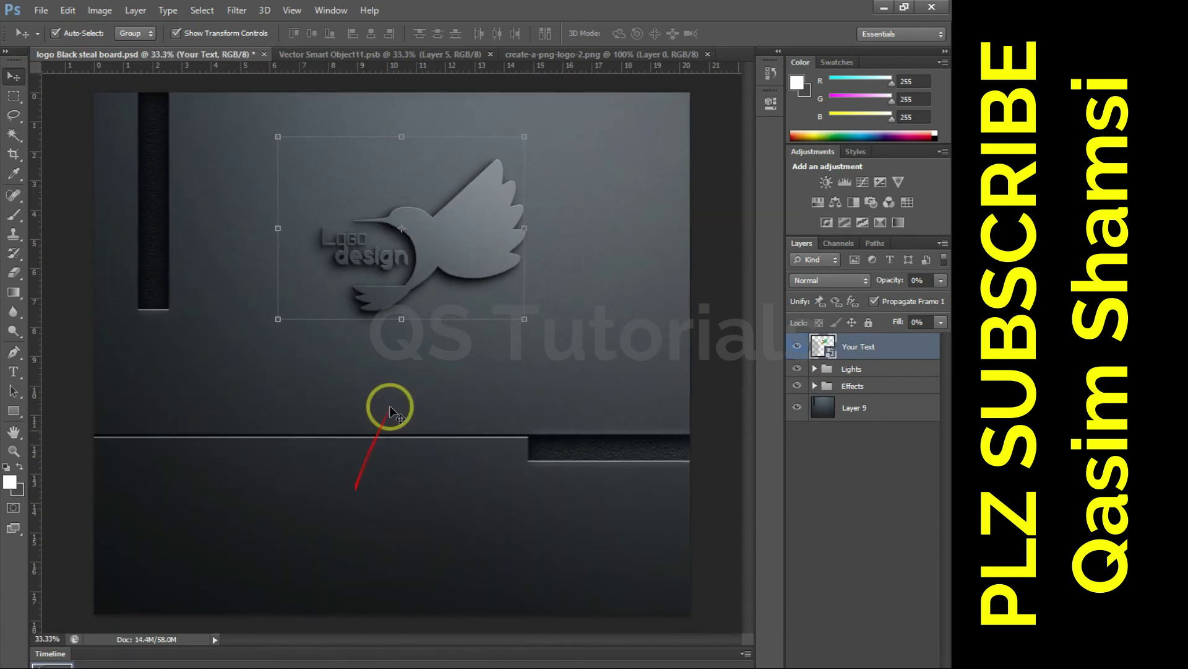
click(381, 54)
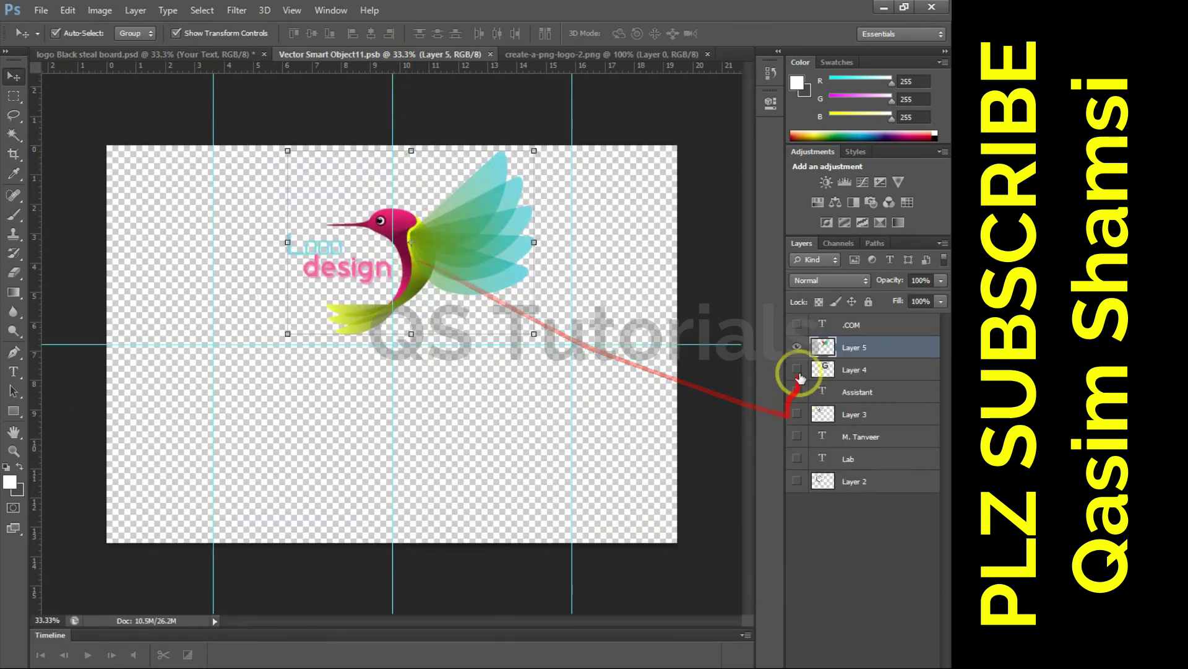
click(797, 347)
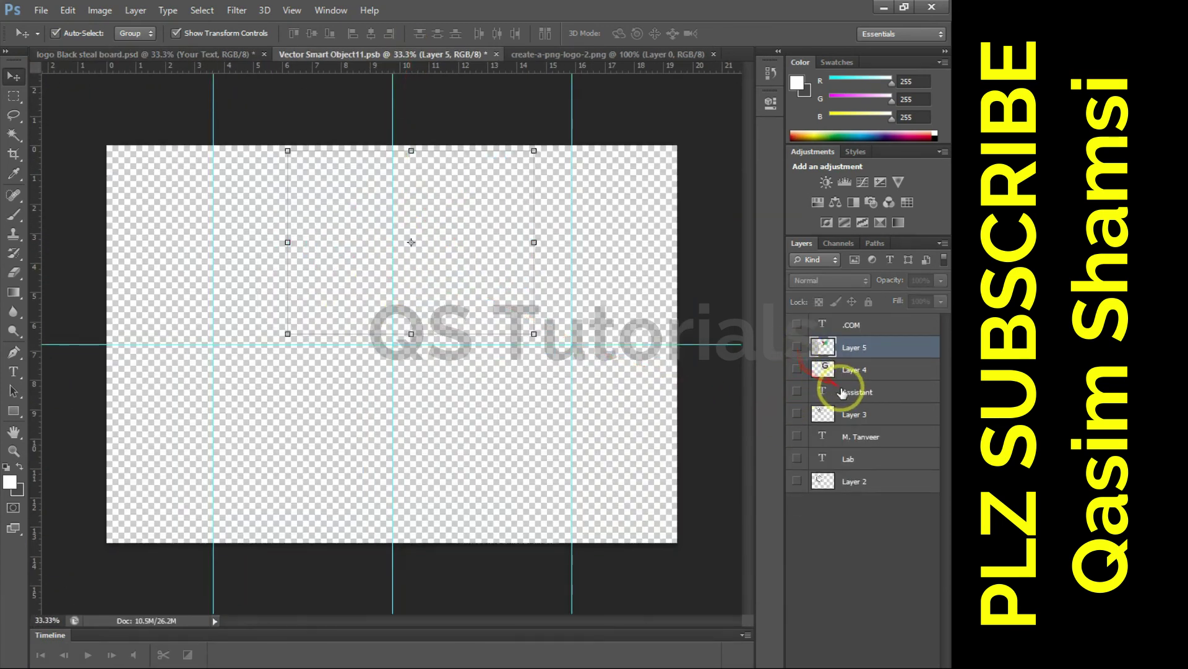
click(796, 436)
double_click(860, 436)
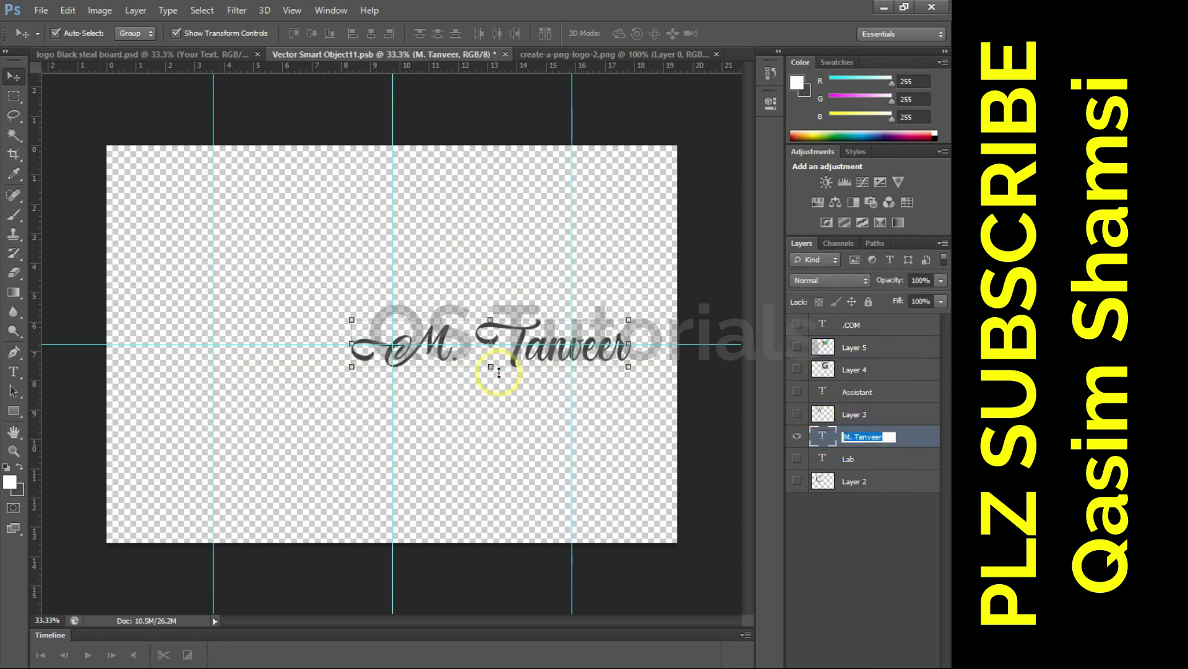
double_click(828, 436)
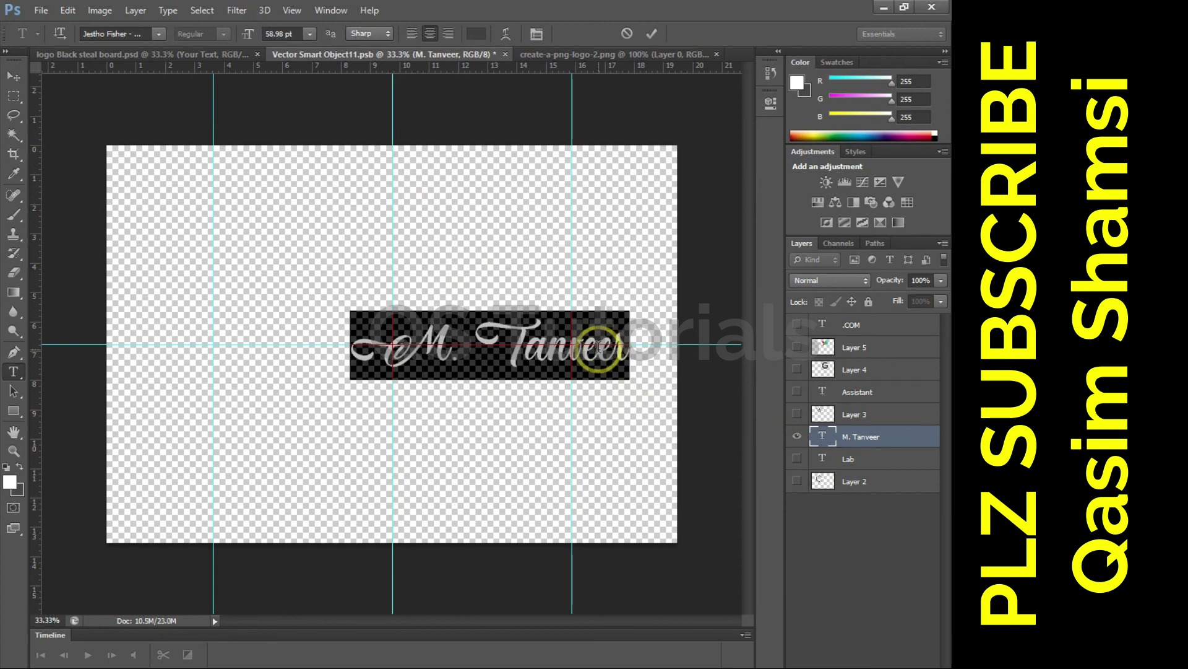
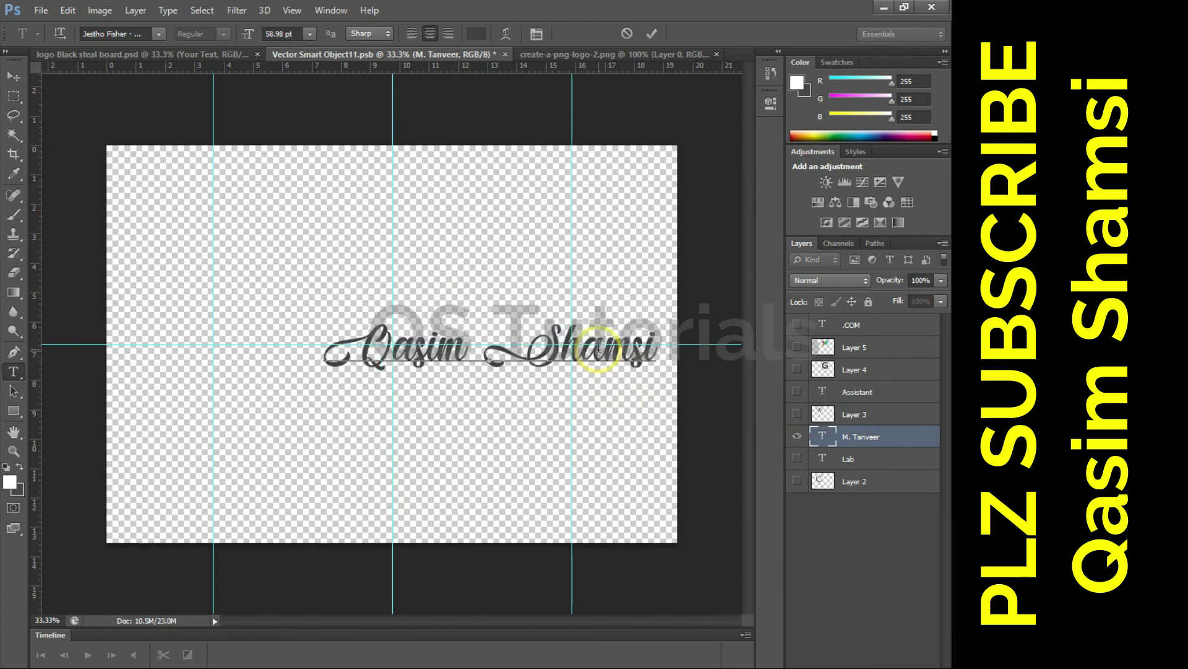
click(13, 76)
drag(430, 325, 373, 235)
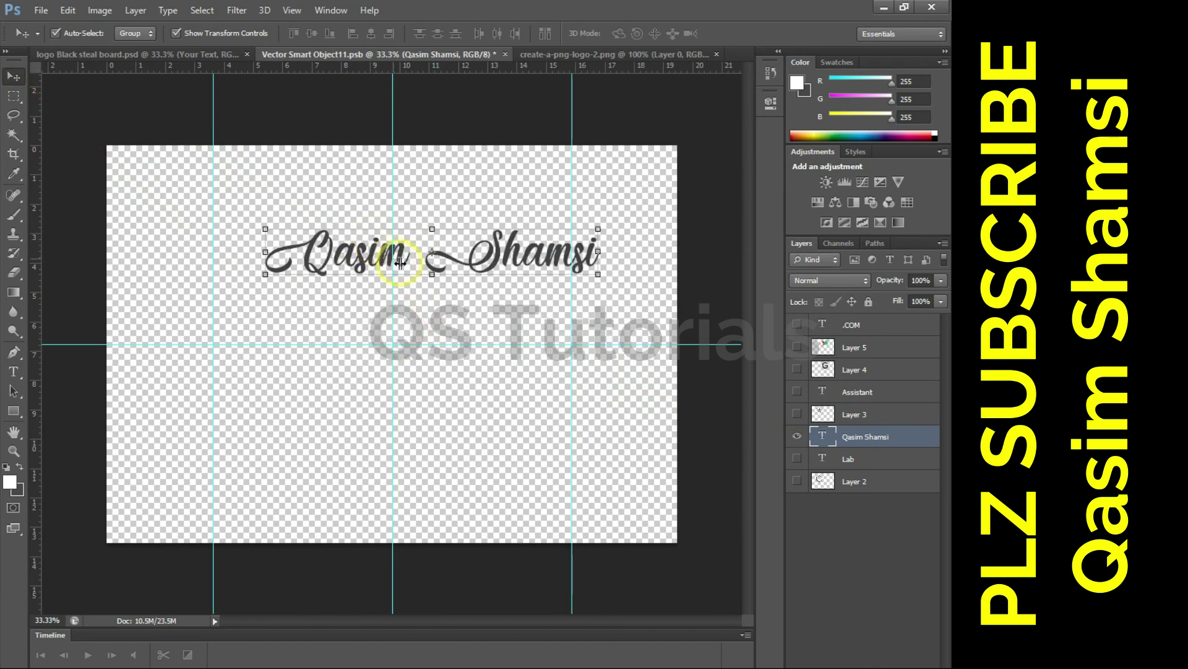
double_click(400, 263)
key(Return)
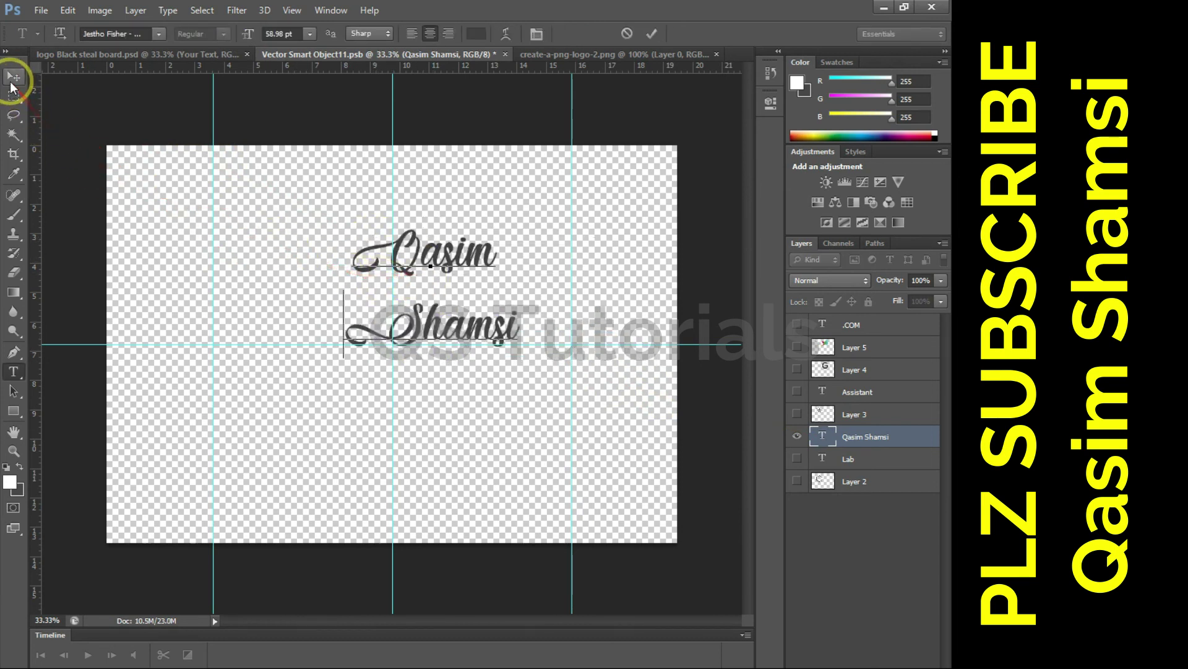
click(11, 84)
key(t)
click(359, 332)
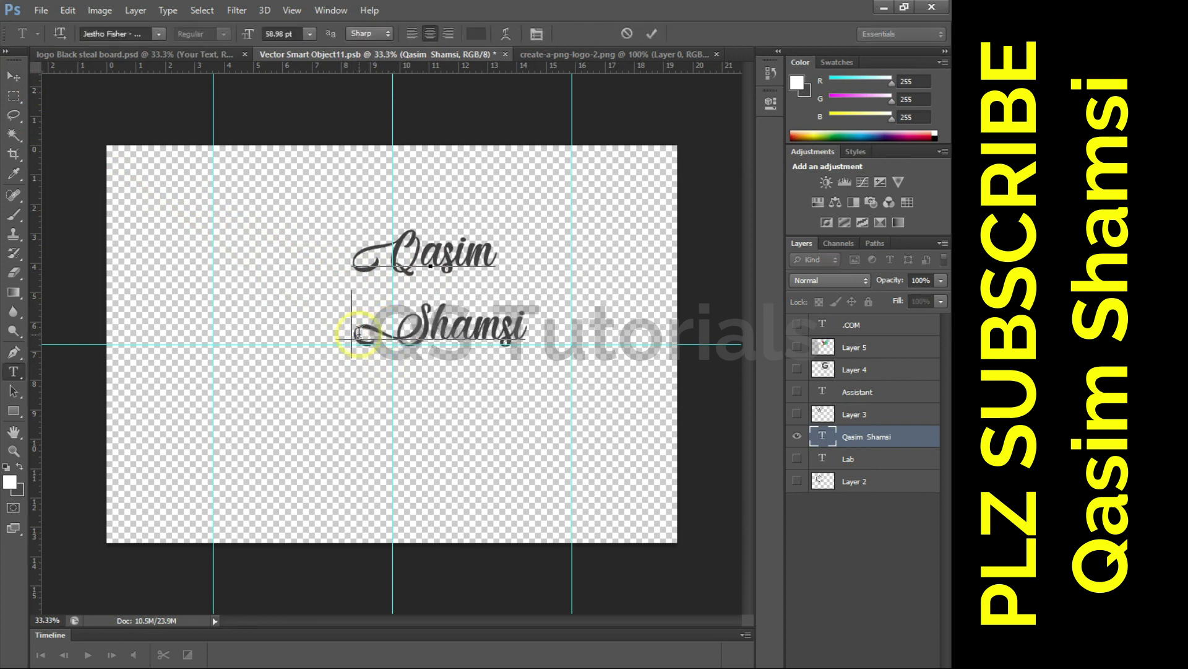
click(13, 78)
drag(426, 291, 375, 250)
key(ctrl+s)
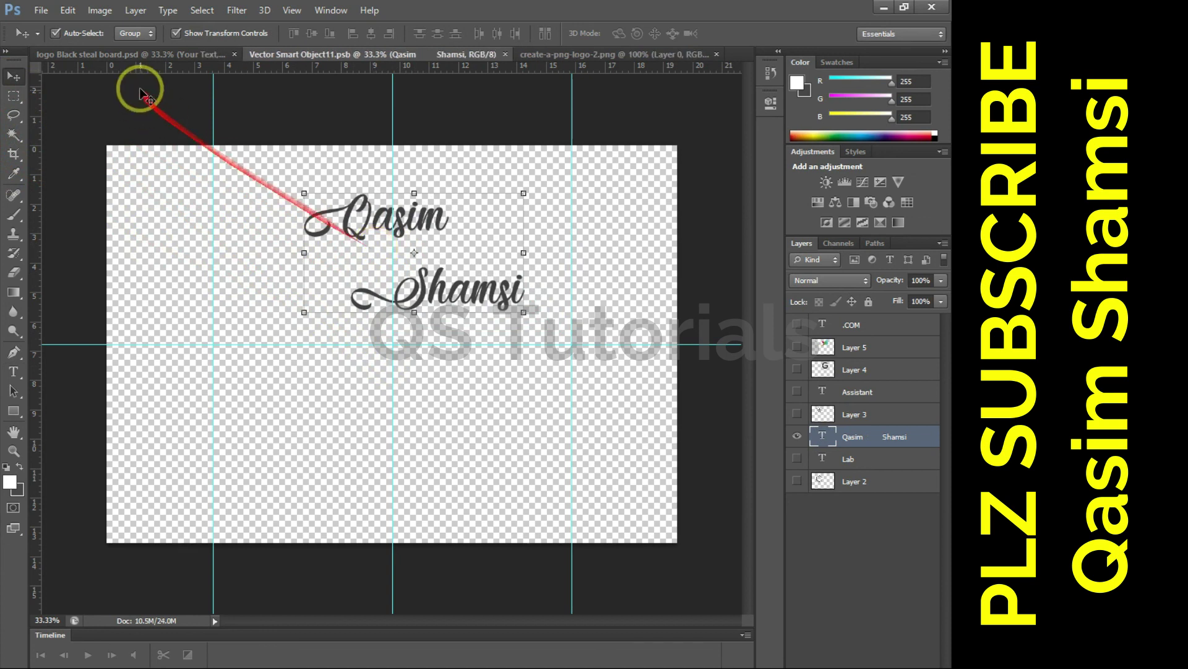
click(131, 55)
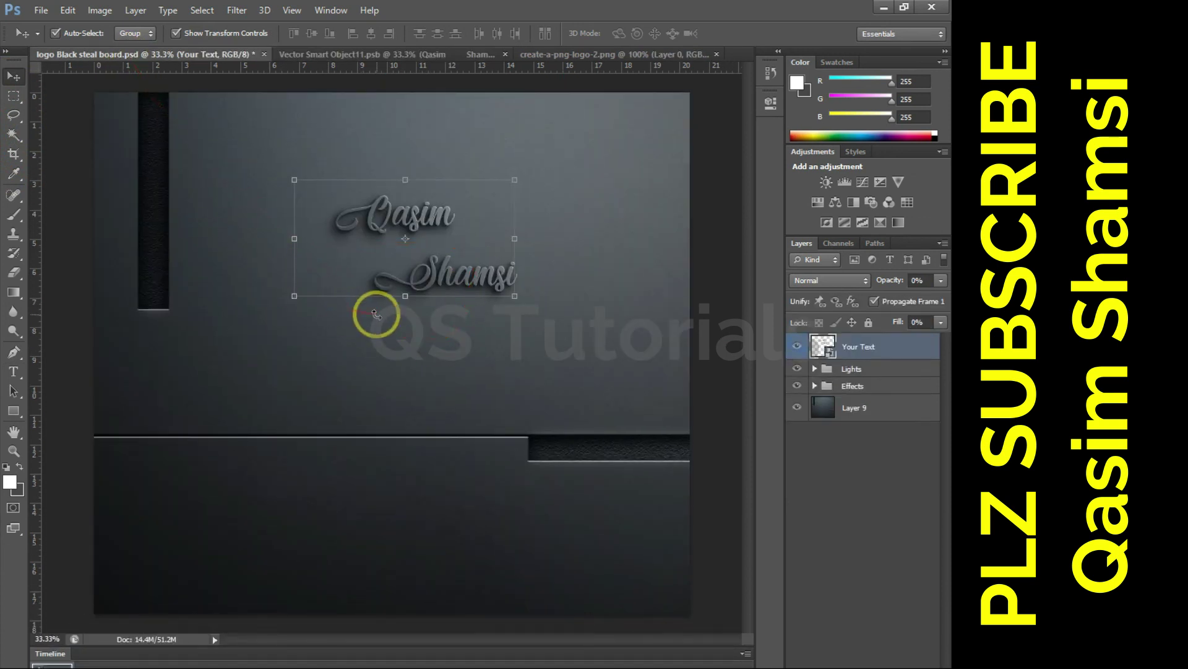
key(ctrl+plus)
key(ctrl+plus)
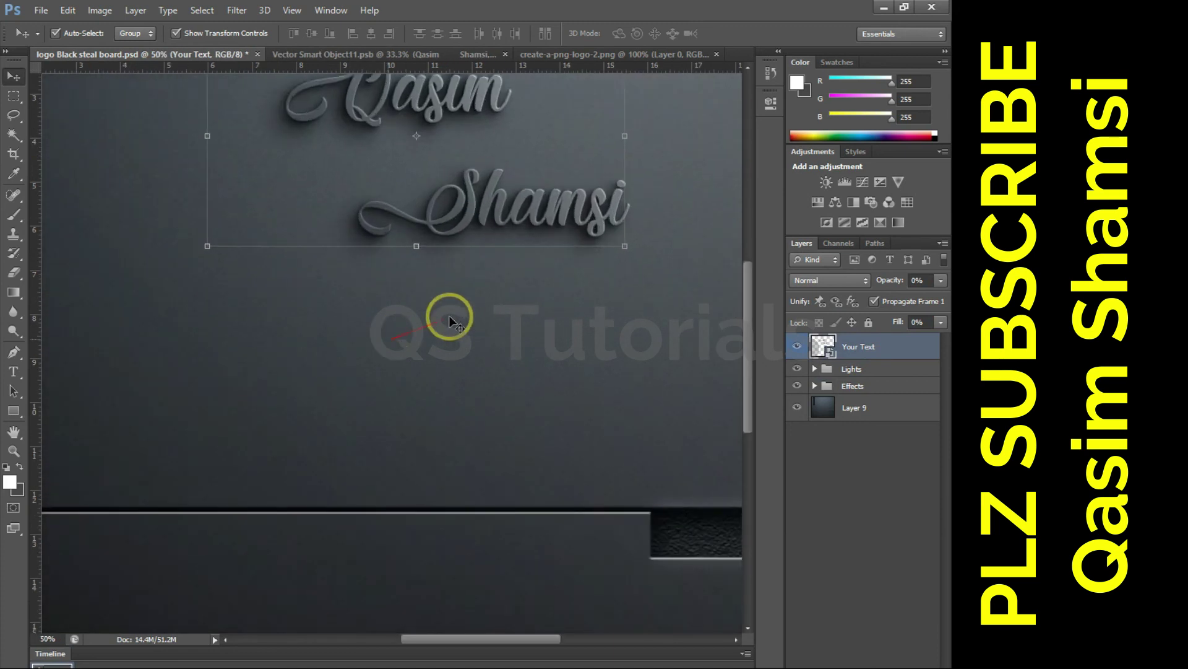
drag(460, 320, 429, 493)
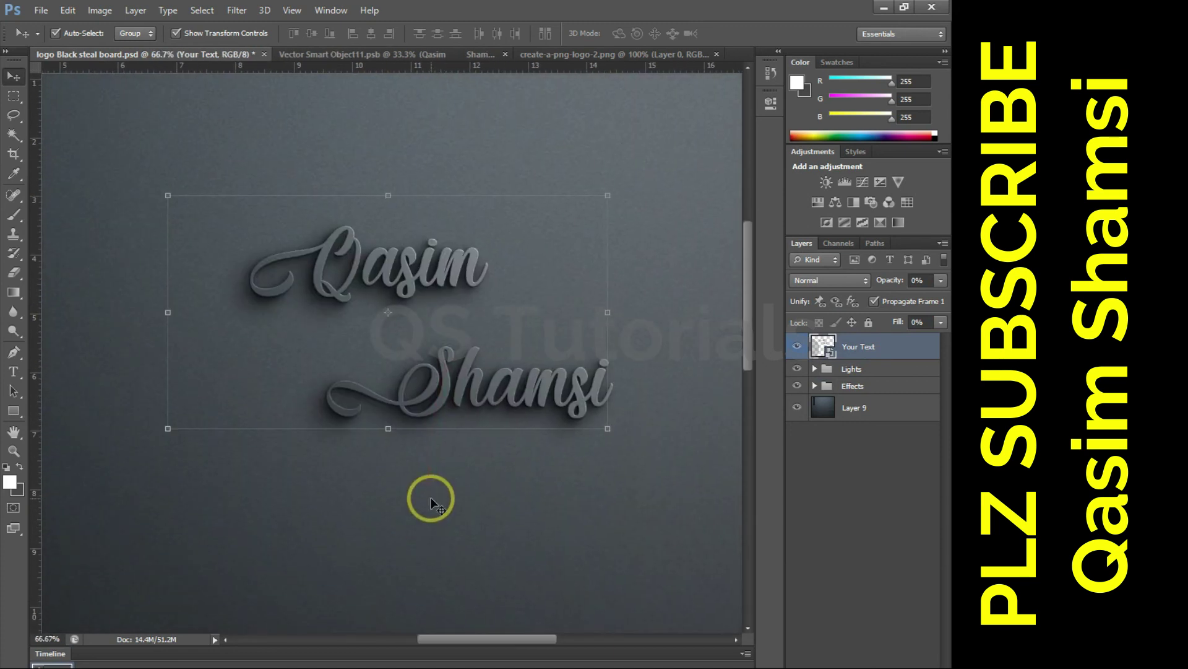
key(ctrl+minus)
key(ctrl+minus)
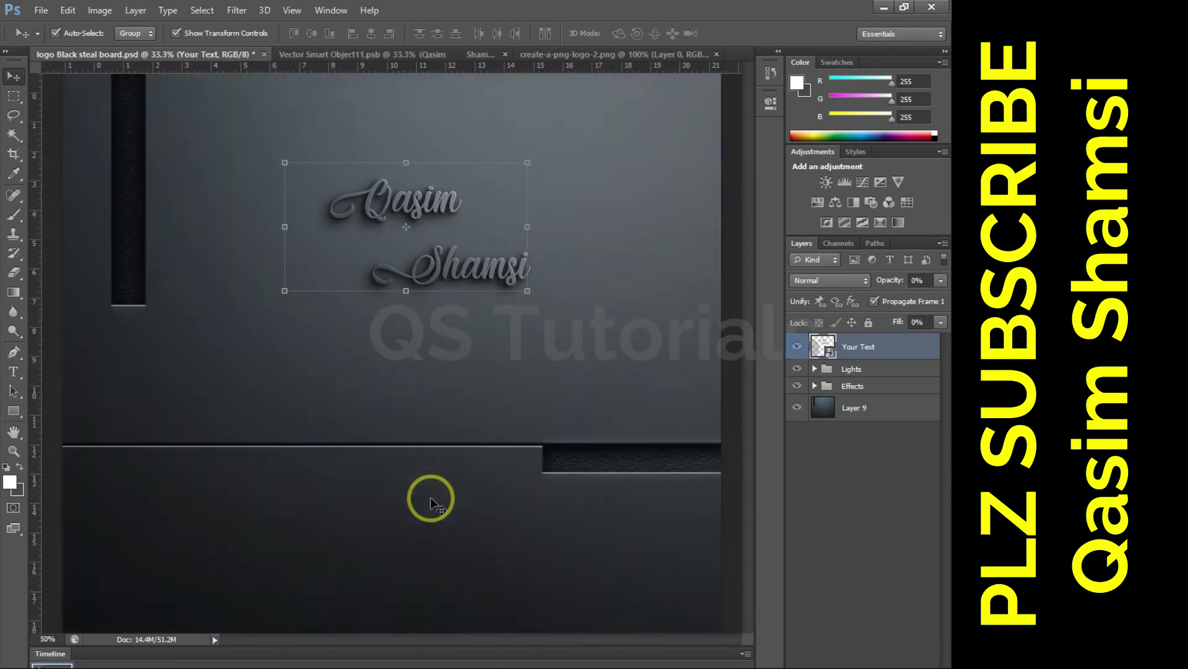